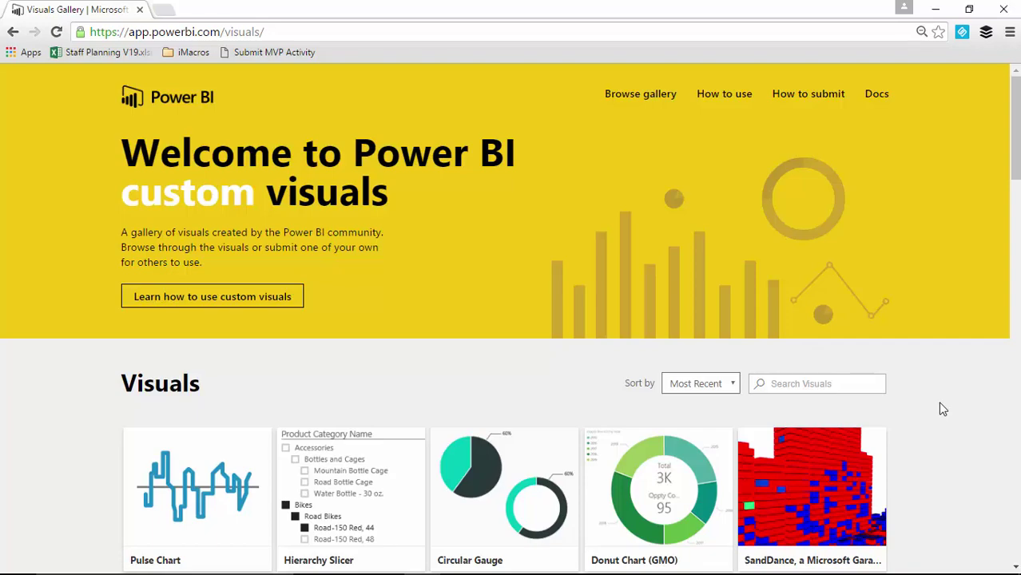
# Step: Browse the custom visuals gallery and view the details of the WordCloud visual
pyautogui.scroll(-12, 943, 409)
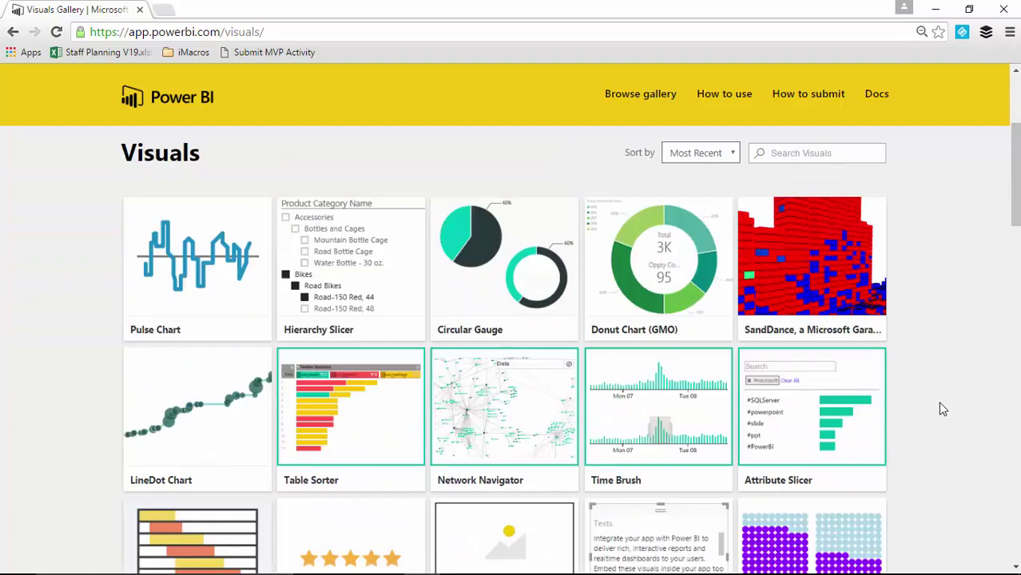
pyautogui.scroll(-5, 942, 409)
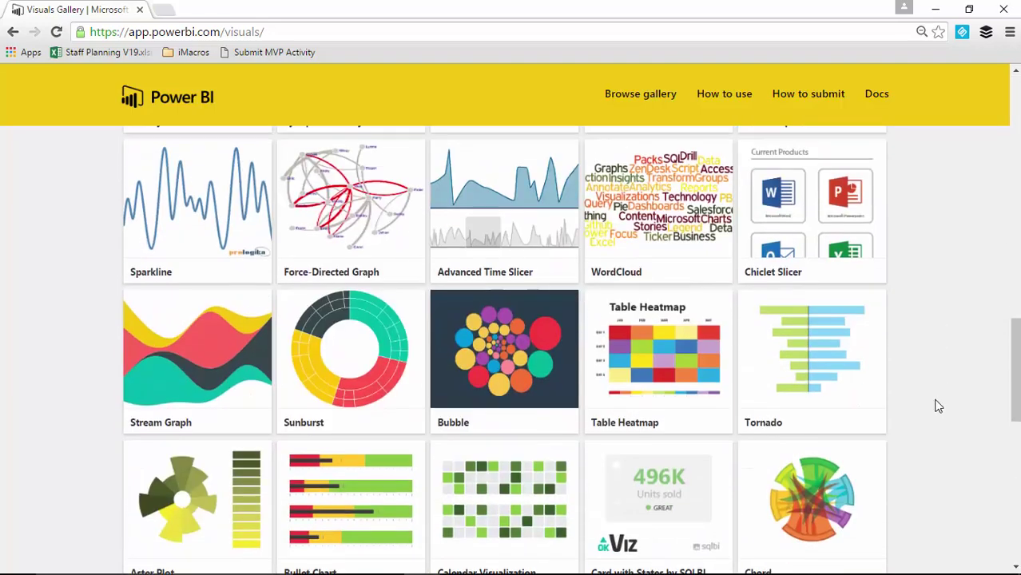
pyautogui.scroll(3, 941, 411)
pyautogui.click(615, 323)
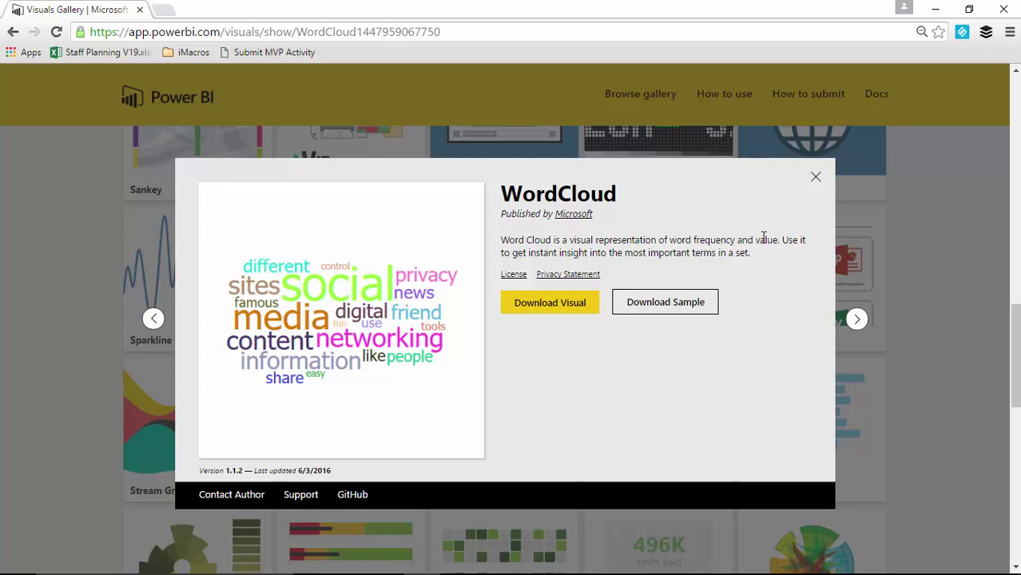
pyautogui.click(816, 176)
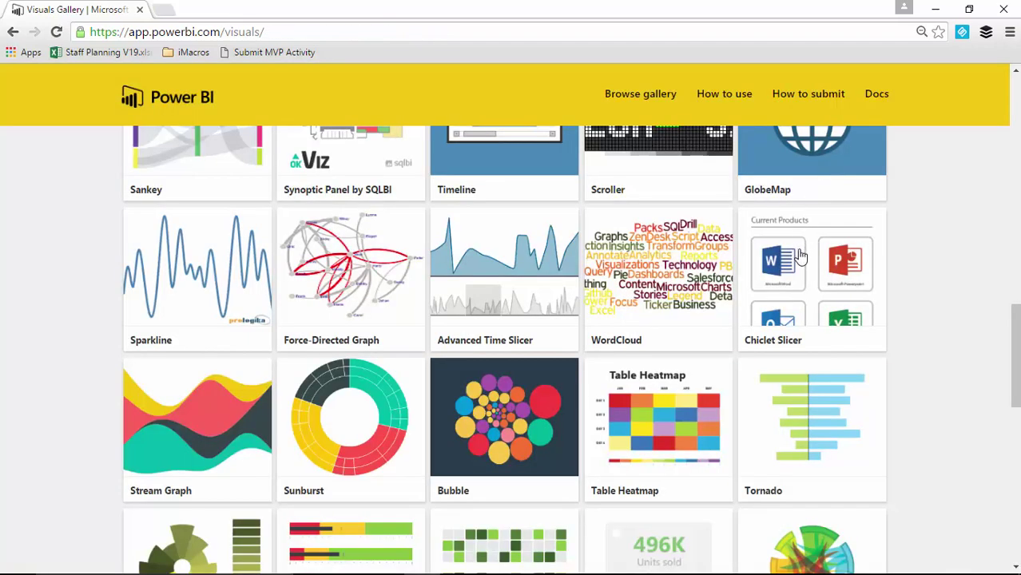
# Step: Switch to the blank report in Power BI Desktop
pyautogui.hotkey('alt', 'Tab')
pyautogui.press('Tab')
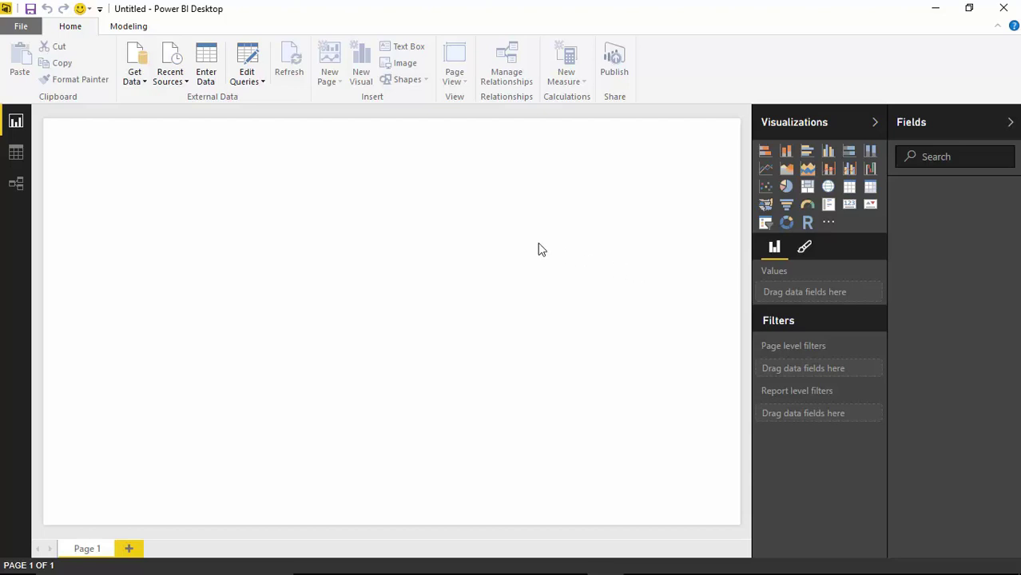
pyautogui.click(135, 57)
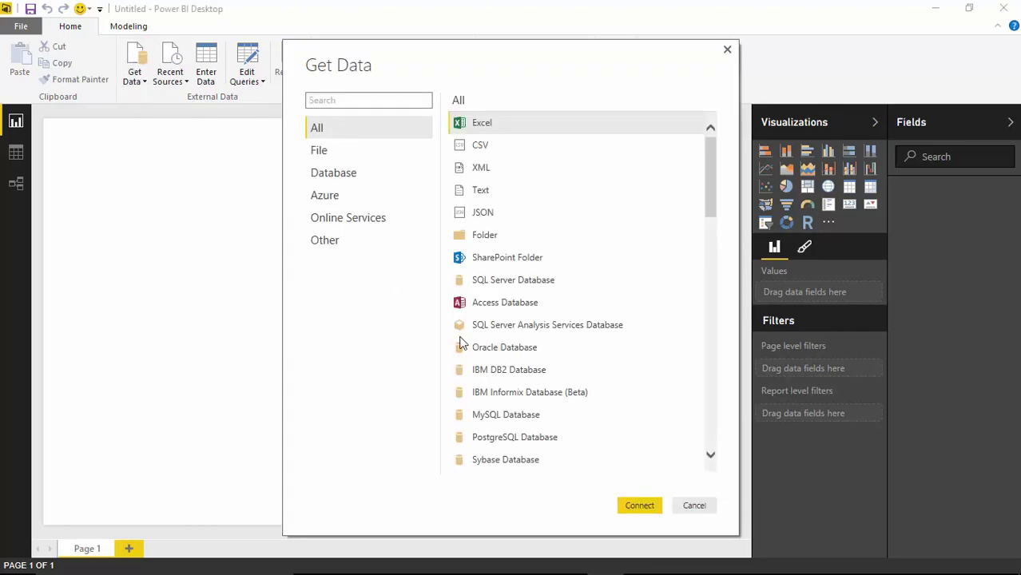
pyautogui.click(483, 148)
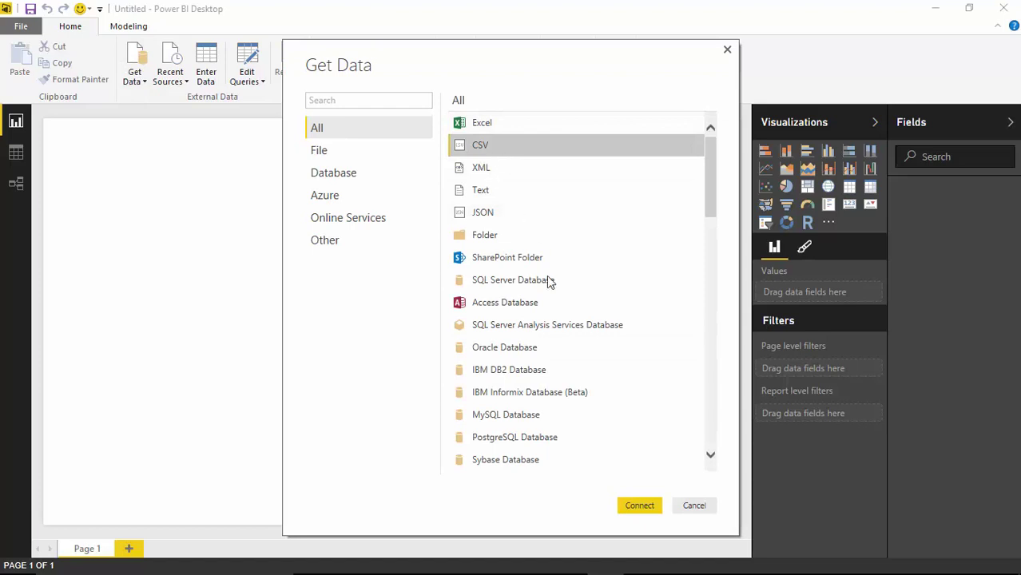
pyautogui.click(691, 505)
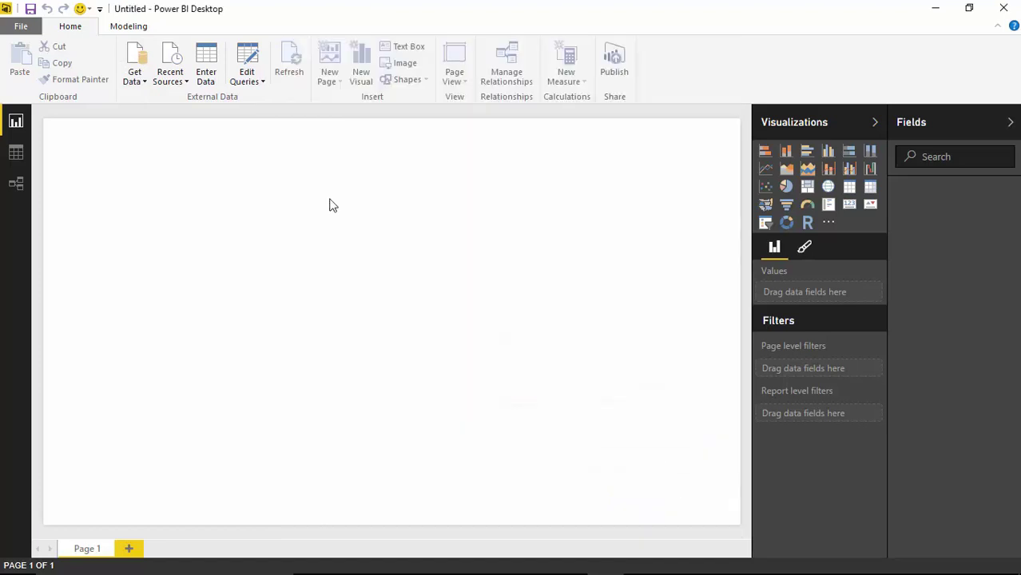
# Step: Import Shakespeare Plays.csv from the Data folder of Power BI Custom Visuals as a CSV source and open it for editing
pyautogui.click(138, 82)
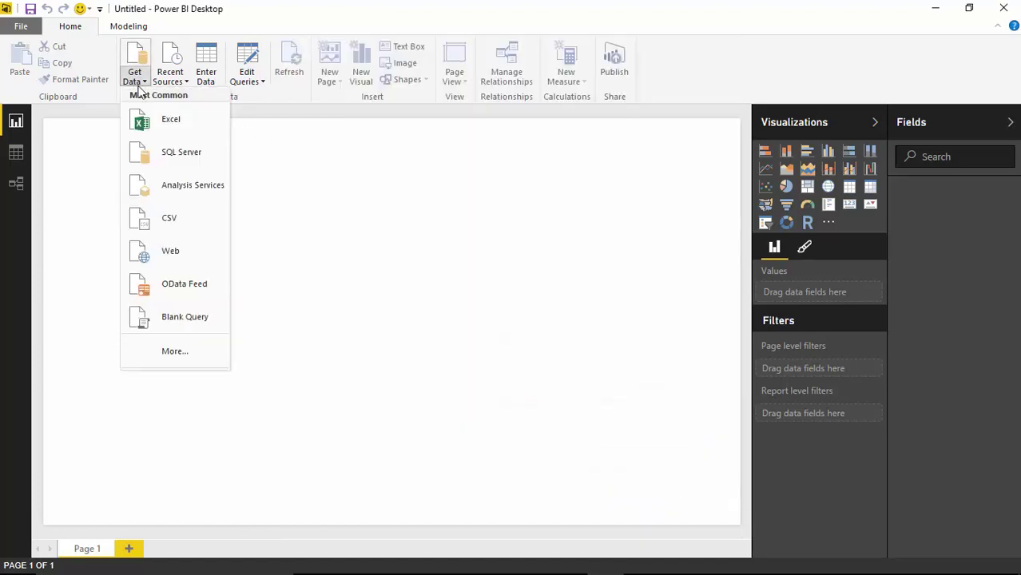
pyautogui.click(184, 223)
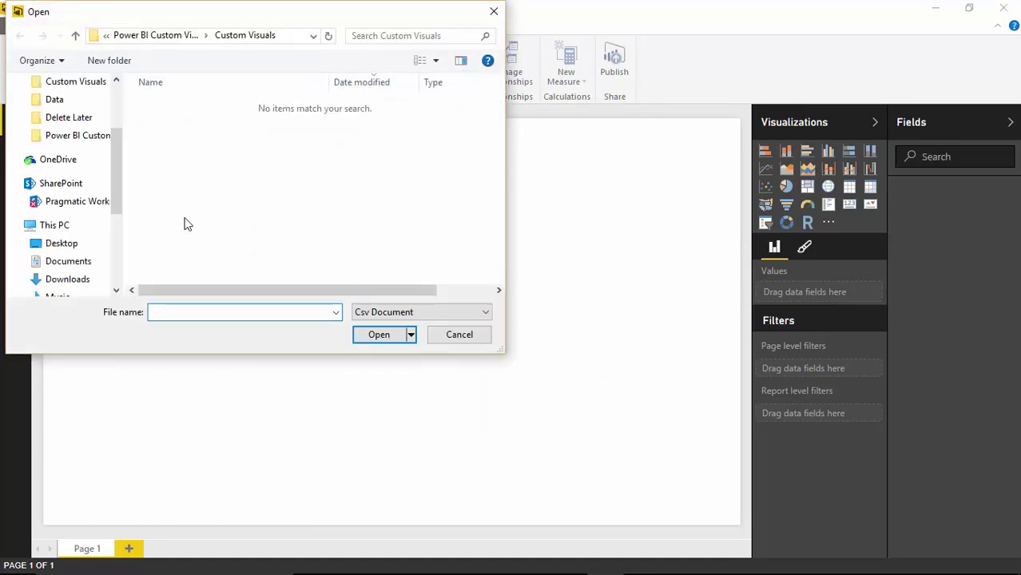
pyautogui.click(179, 37)
pyautogui.doubleClick(189, 121)
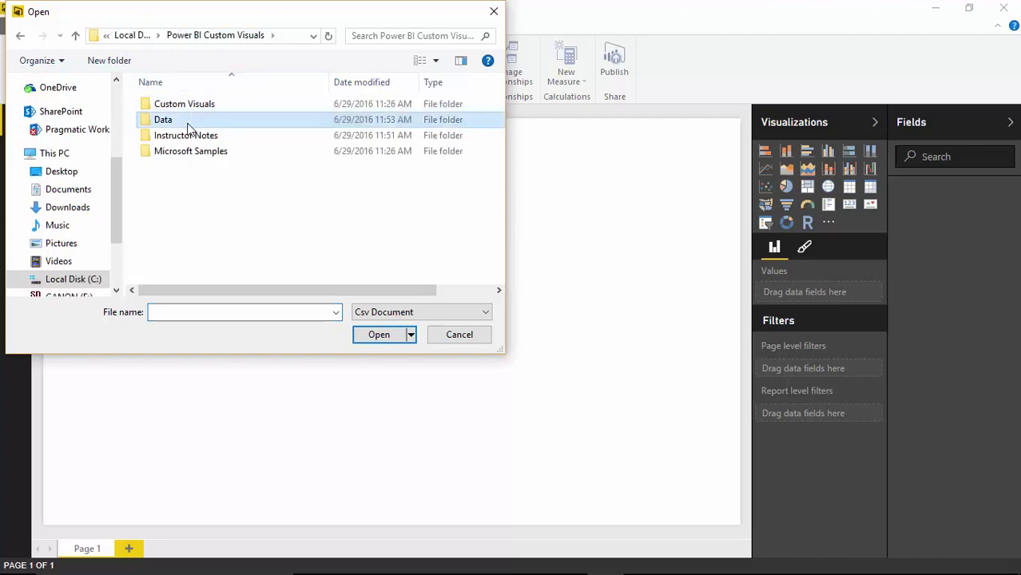
pyautogui.click(212, 108)
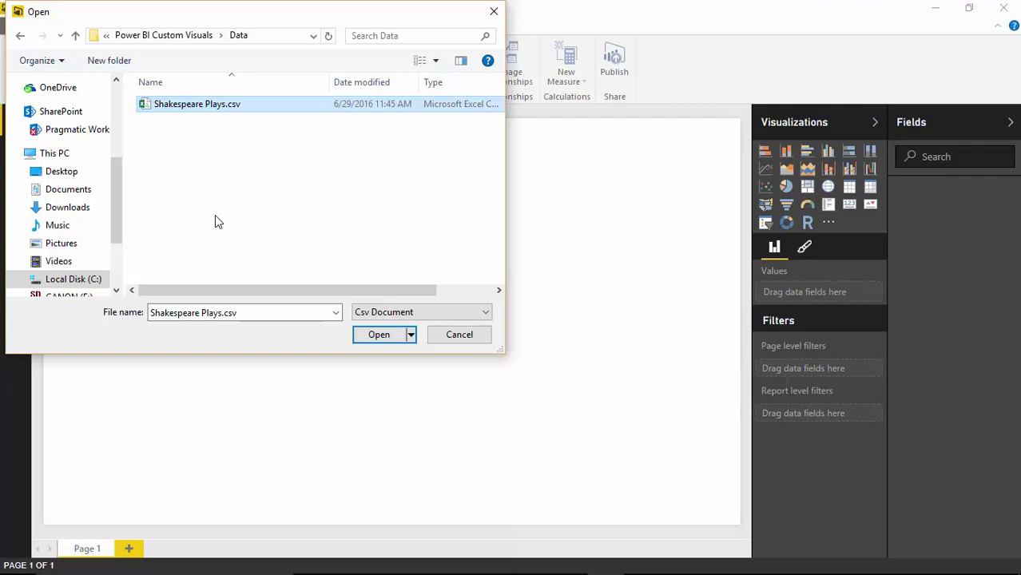
pyautogui.click(377, 334)
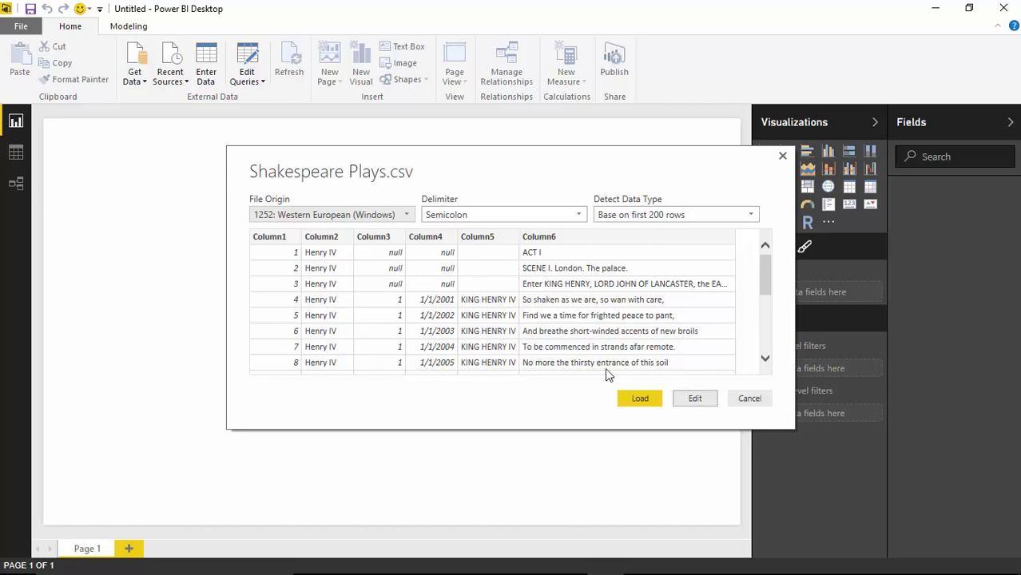
pyautogui.click(693, 405)
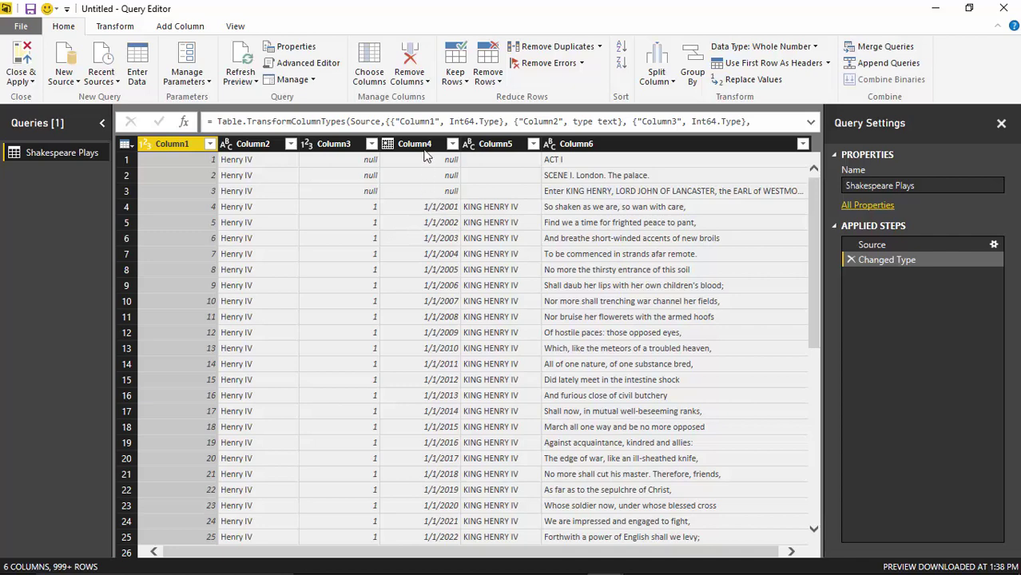
# Step: Compare Column4 before and after the automatic type conversion, and delete the Changed Type step from the query
pyautogui.click(427, 158)
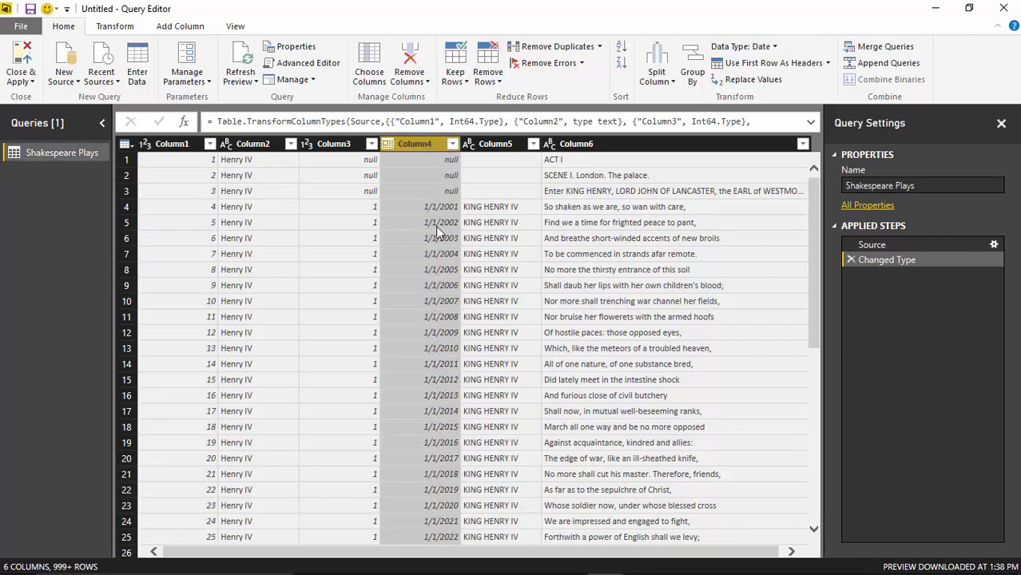
pyautogui.click(877, 246)
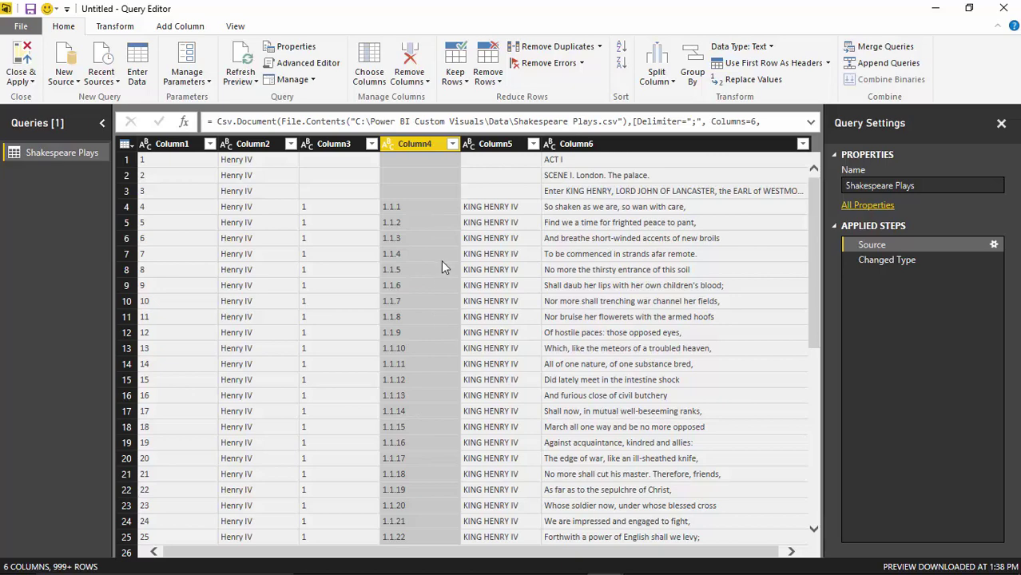
pyautogui.click(875, 261)
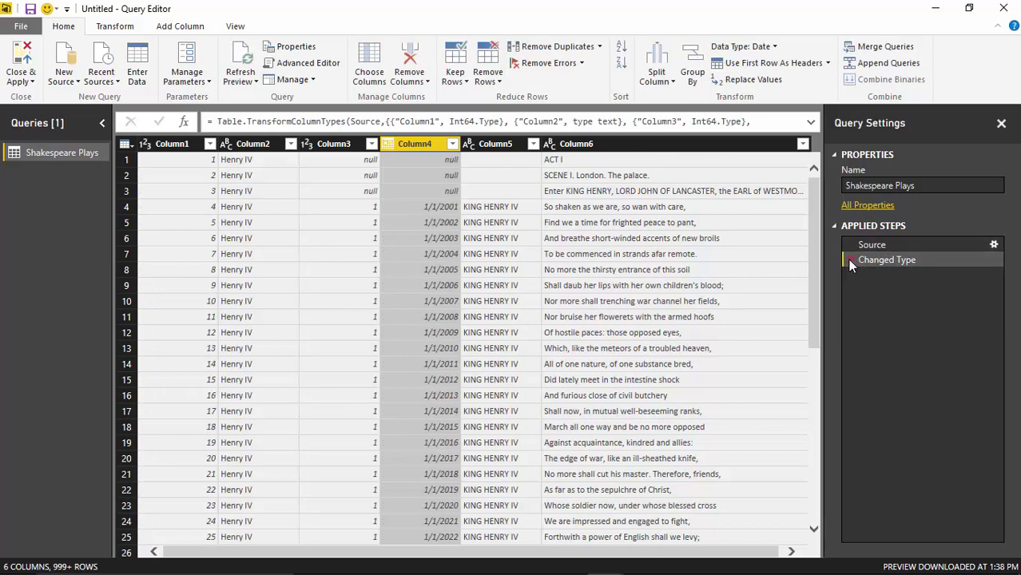
pyautogui.click(849, 261)
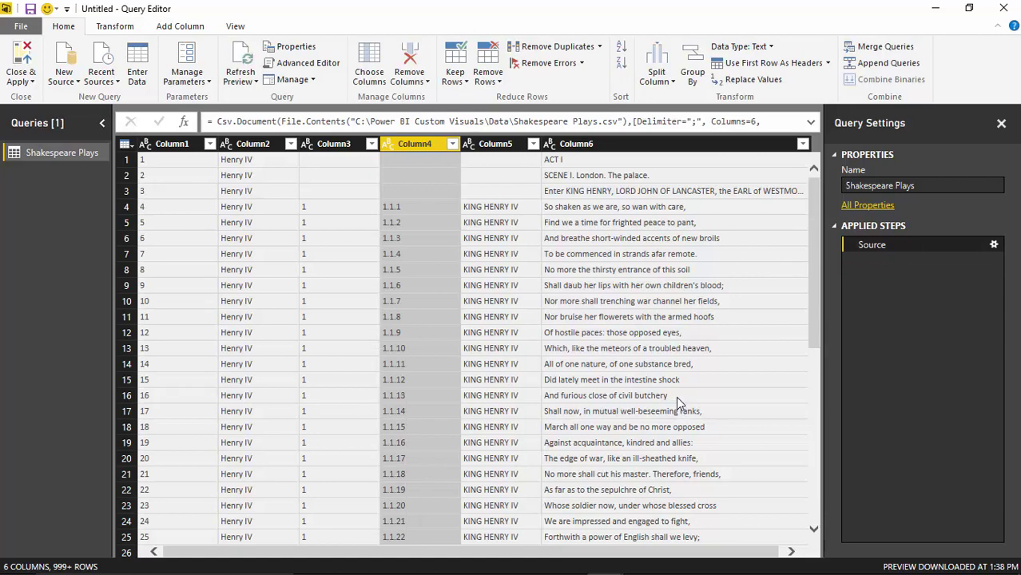
# Step: Inspect the first Column6 entries and filter out the rows where Column5 is blank
pyautogui.click(495, 145)
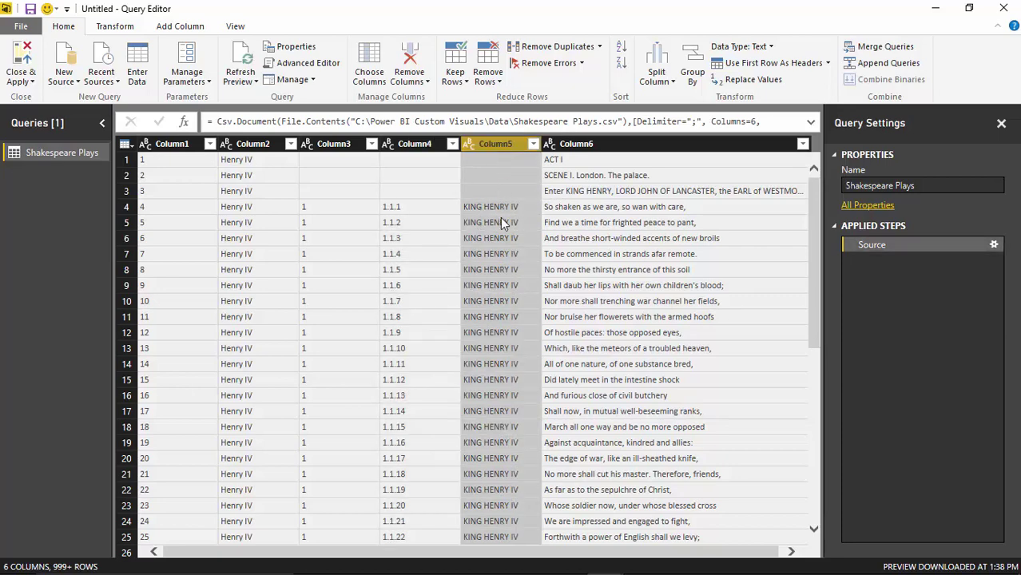
pyautogui.click(568, 160)
pyautogui.click(570, 177)
pyautogui.click(569, 193)
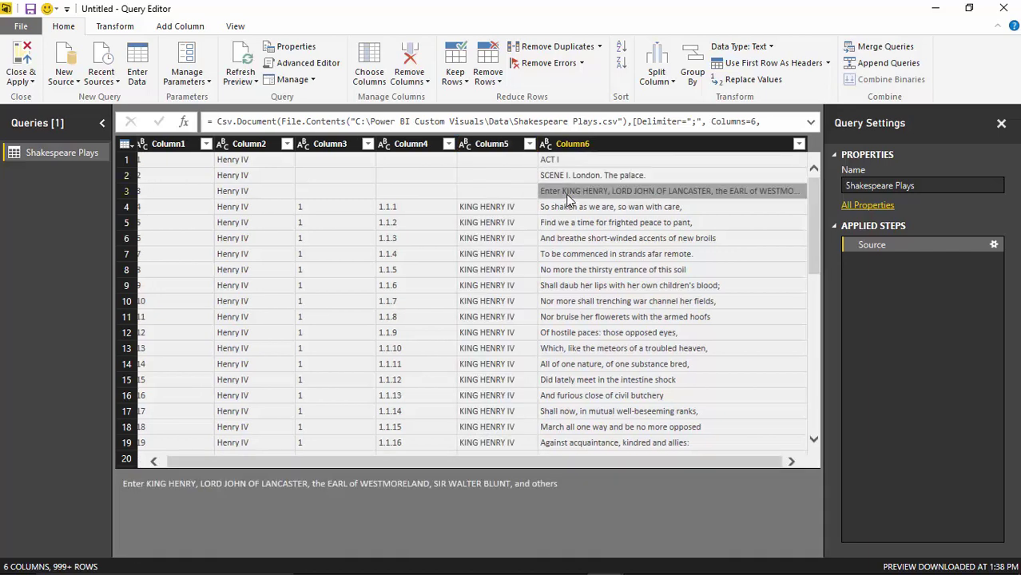
pyautogui.click(529, 144)
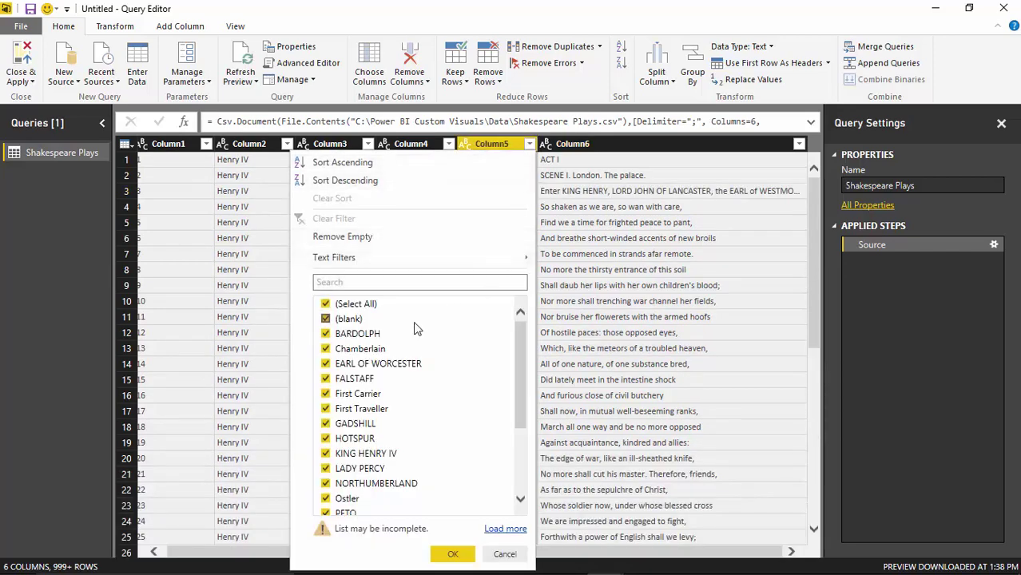
pyautogui.click(342, 320)
pyautogui.click(453, 554)
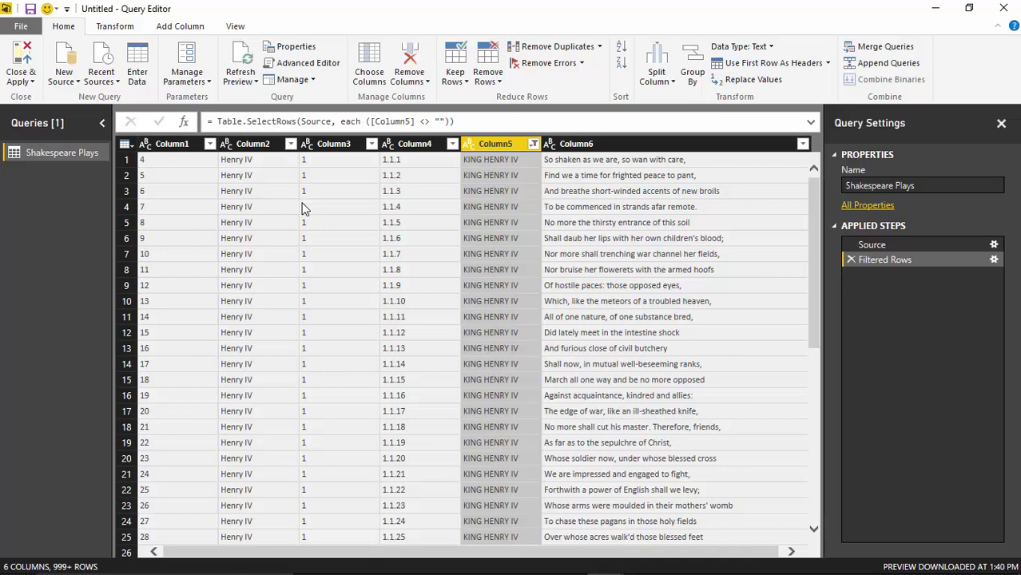
# Step: Remove Column1, Column3 and Column4 from the Shakespeare Plays query
pyautogui.click(200, 149)
pyautogui.keyDown('ctrl'); pyautogui.click(331, 148); pyautogui.keyUp('ctrl')
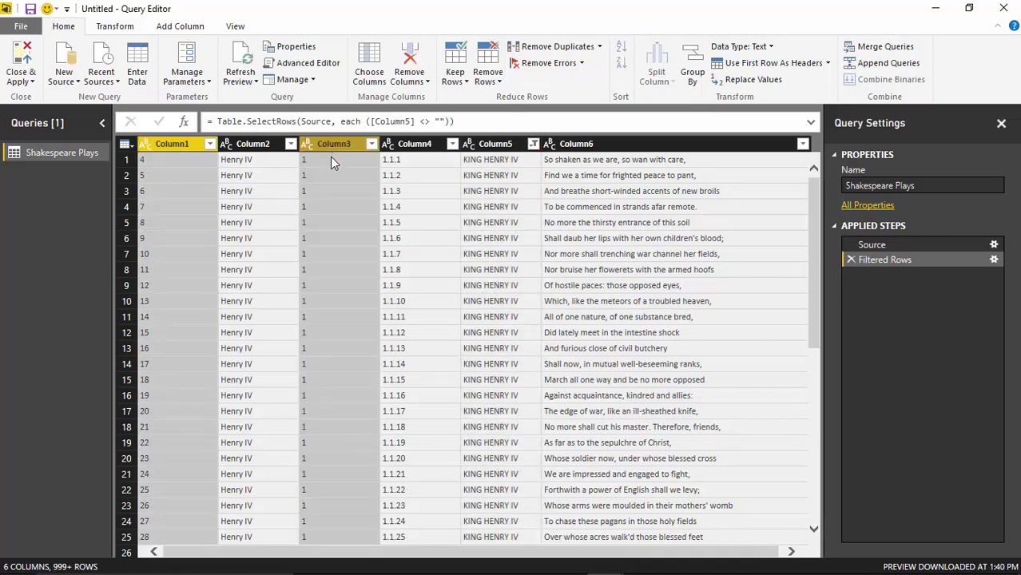
pyautogui.keyDown('ctrl'); pyautogui.click(437, 146); pyautogui.keyUp('ctrl')
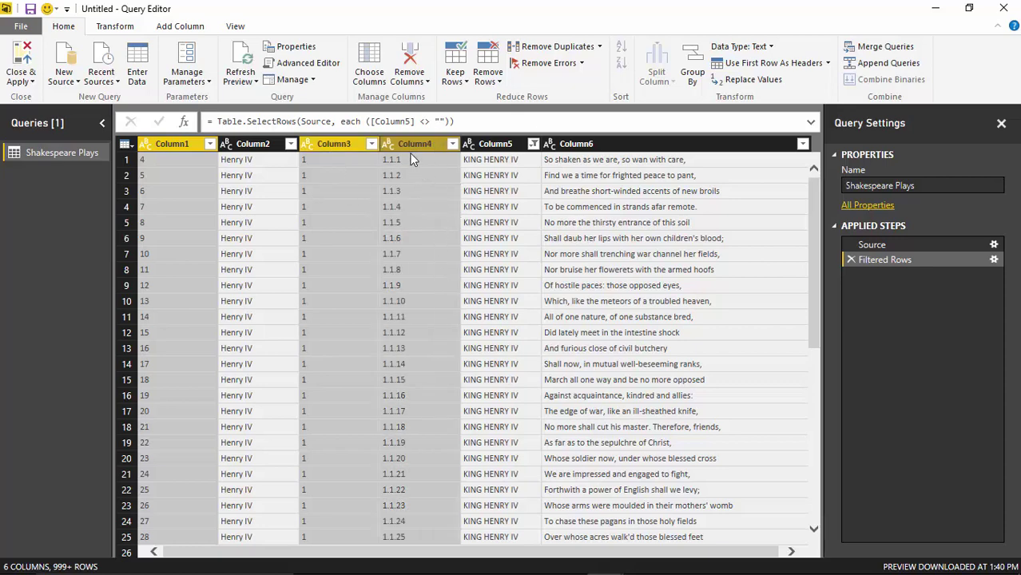
pyautogui.rightClick(418, 145)
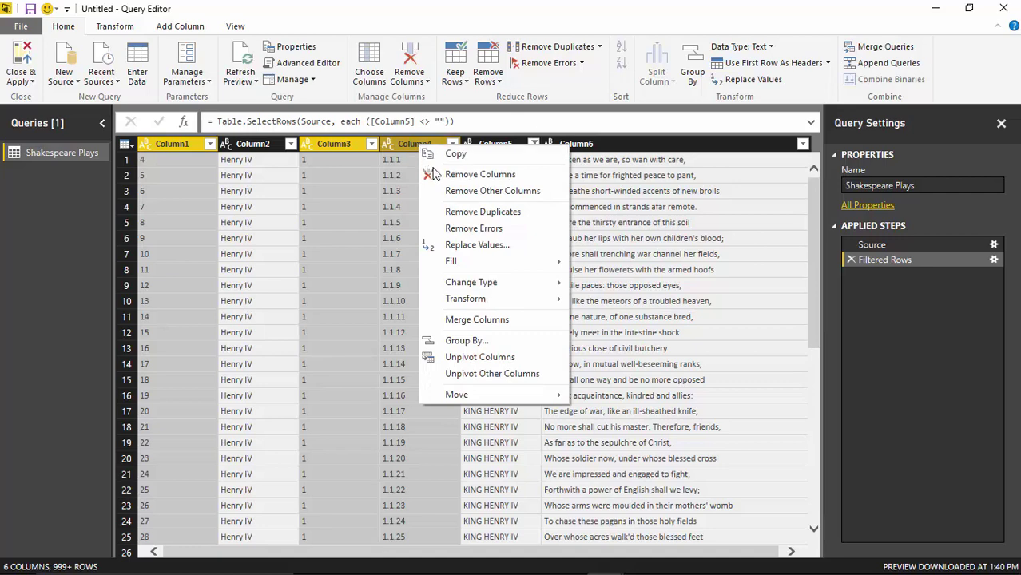
pyautogui.click(439, 175)
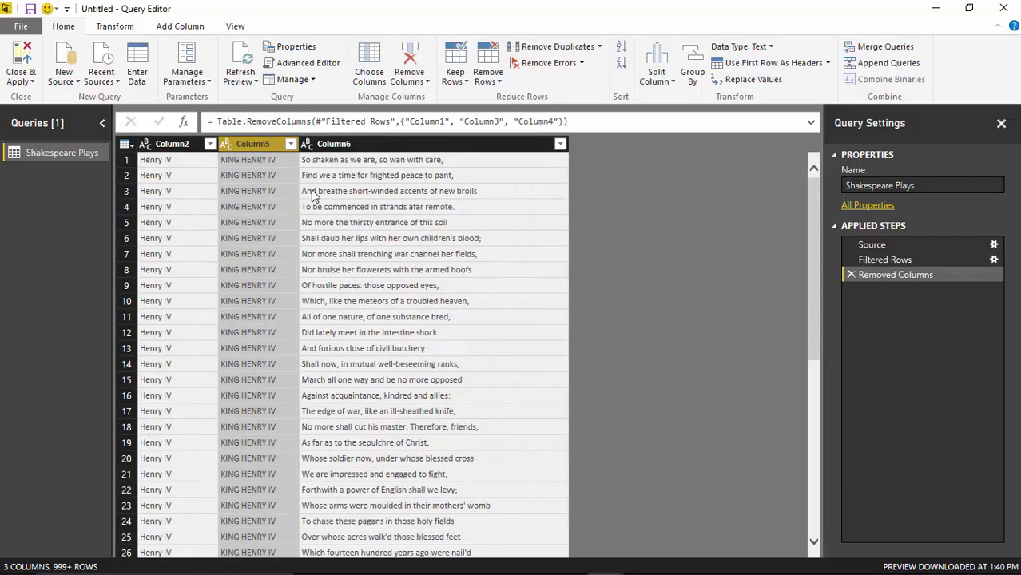
# Step: Rename Column2 as Play and Column5 as Character
pyautogui.click(180, 145)
pyautogui.doubleClick(181, 145)
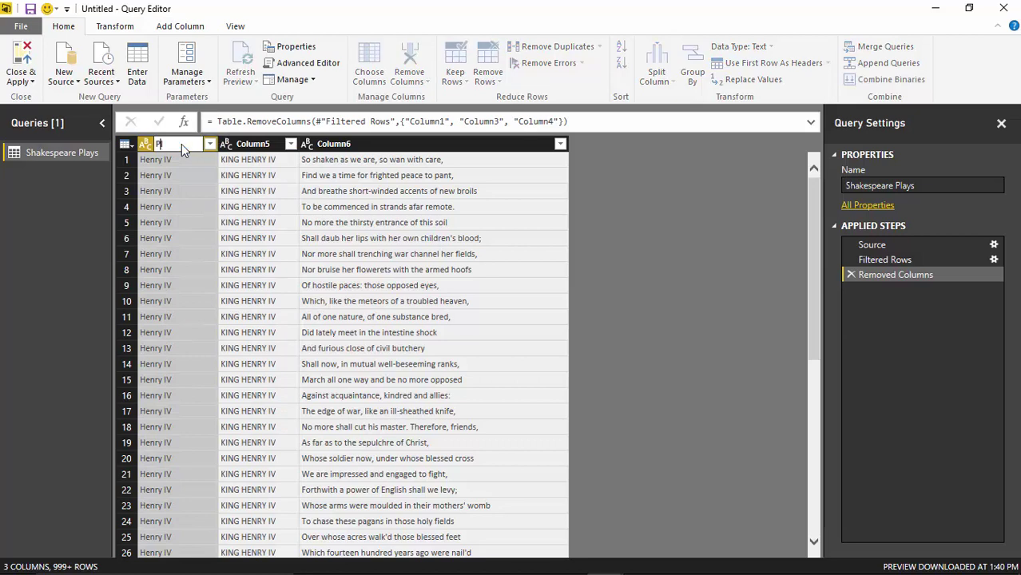
pyautogui.press('Return')
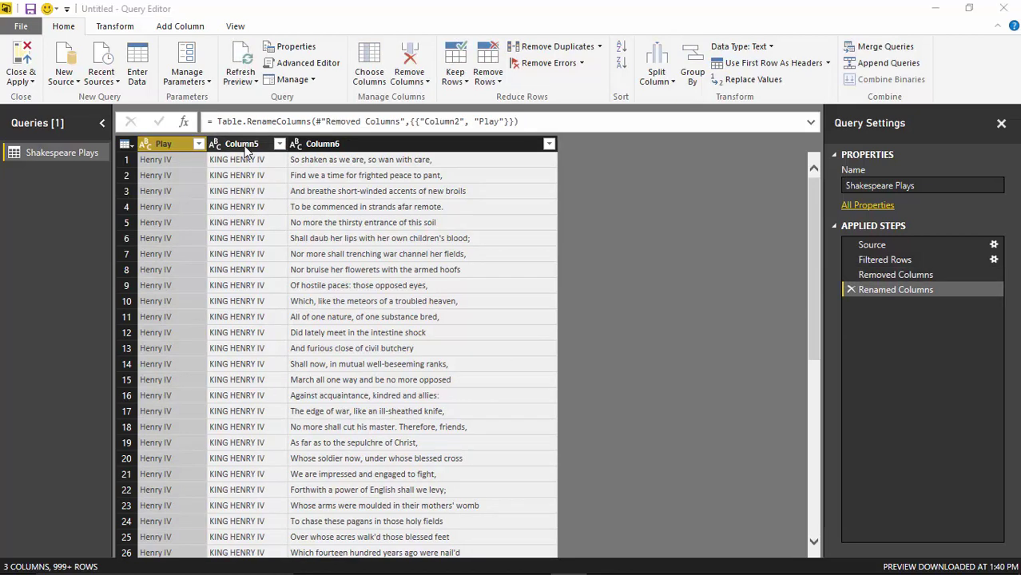
pyautogui.doubleClick(241, 145)
pyautogui.write('Charc')
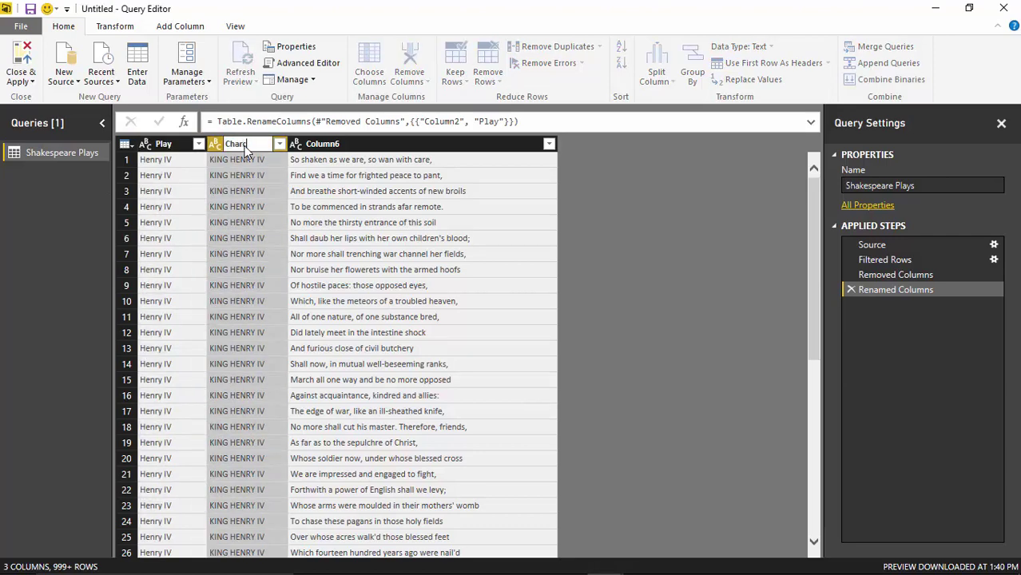
pyautogui.write('cter')
pyautogui.press('Return')
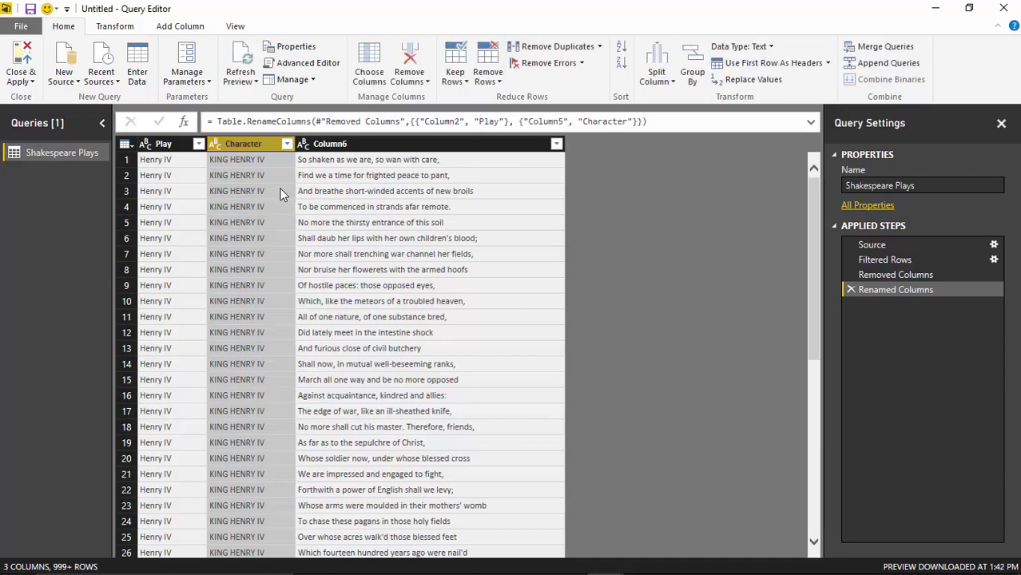
# Step: Rename Column6 as Line, and close the query editor while applying the changes to the report
pyautogui.click(330, 143)
pyautogui.doubleClick(330, 143)
pyautogui.write('Line')
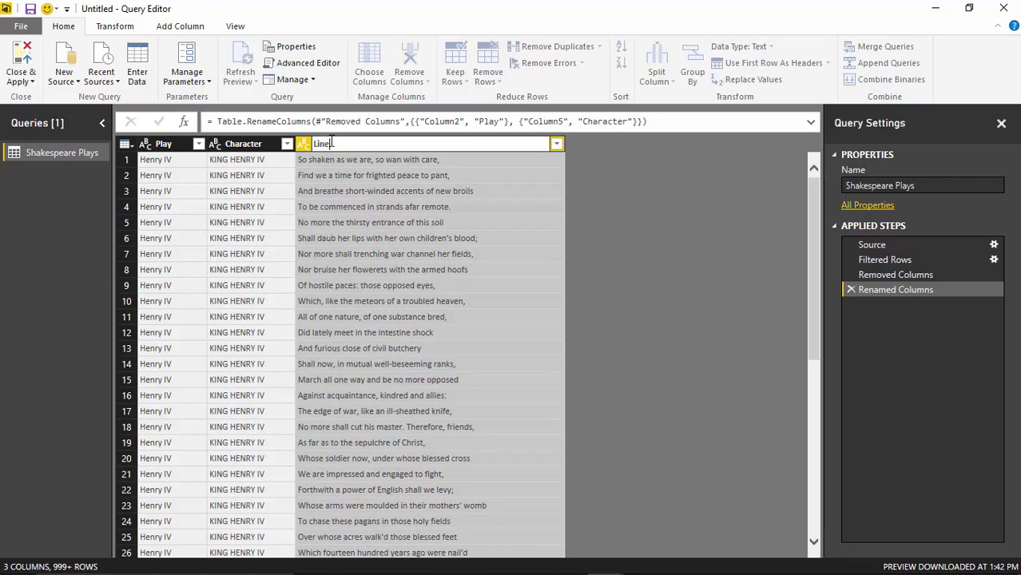
pyautogui.press('Return')
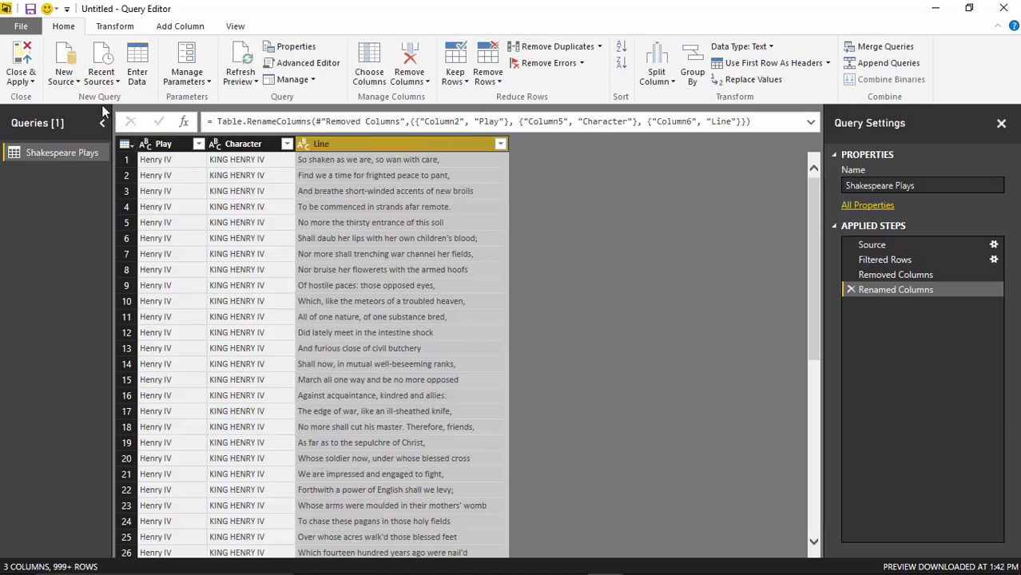
pyautogui.click(24, 58)
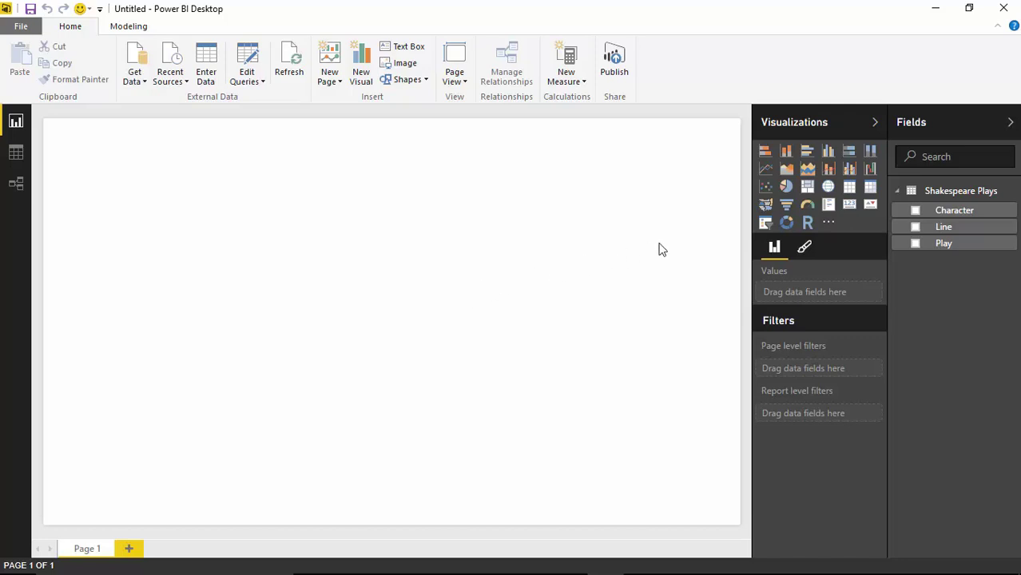
# Step: Create a table visual from the Character and Line fields, with Line summarized as Count
pyautogui.click(915, 210)
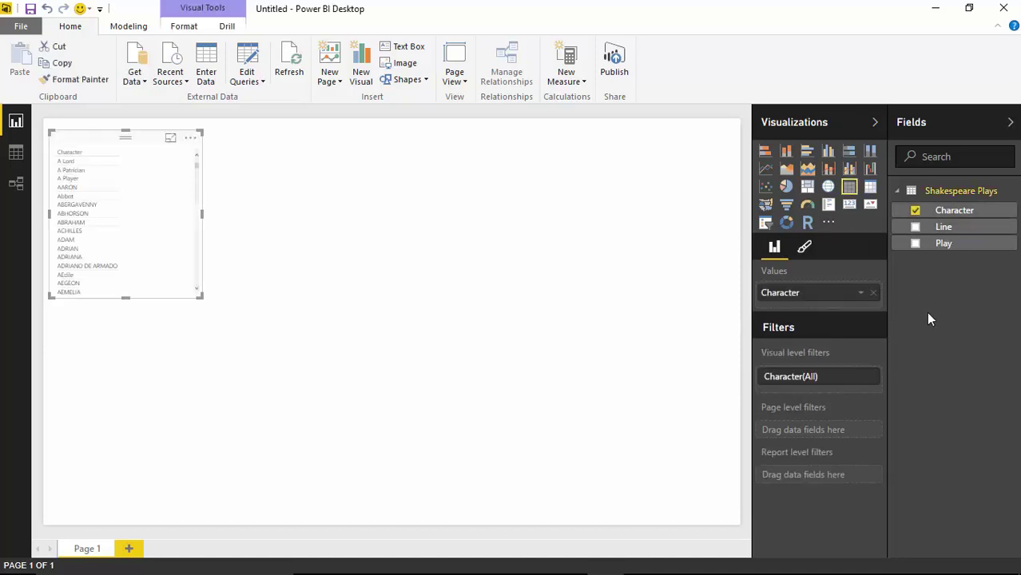
pyautogui.click(919, 227)
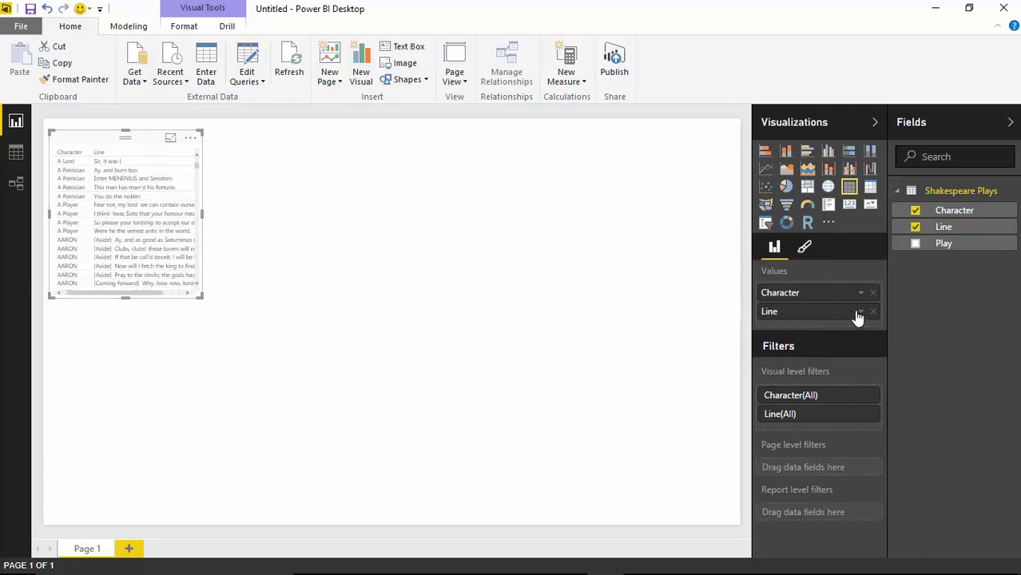
pyautogui.click(860, 312)
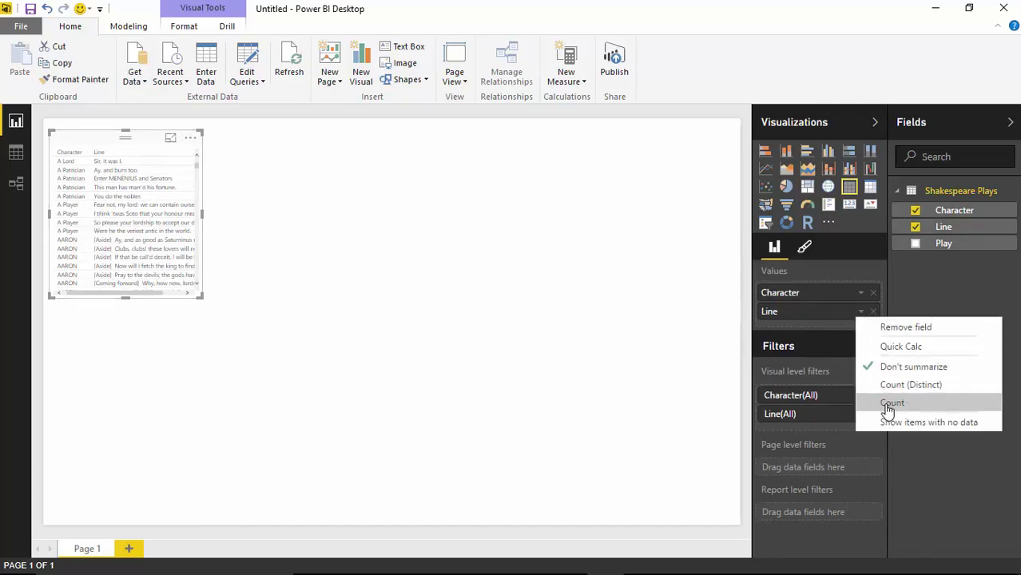
pyautogui.click(774, 318)
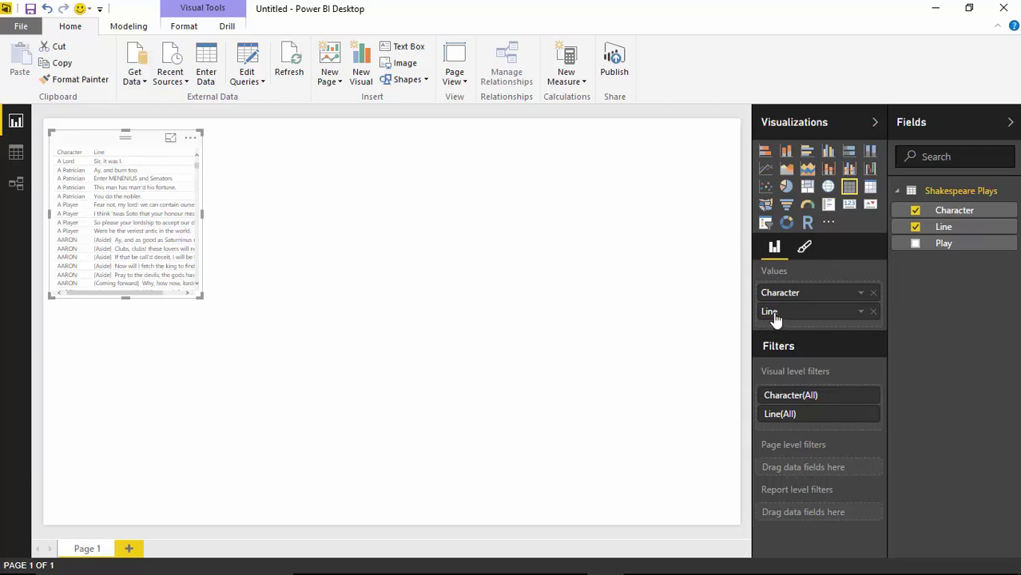
pyautogui.click(862, 314)
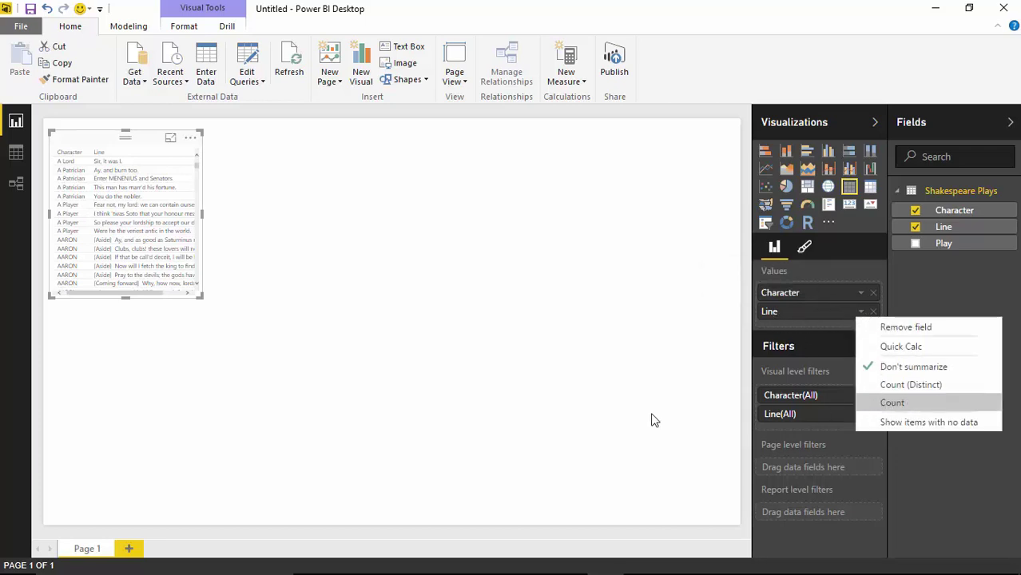
pyautogui.click(887, 404)
# Step: Move the table to the right side of the report page and enlarge it to about 403 by 709
pyautogui.moveTo(126, 145); pyautogui.dragTo(637, 138)
pyautogui.moveTo(584, 290); pyautogui.dragTo(518, 562)
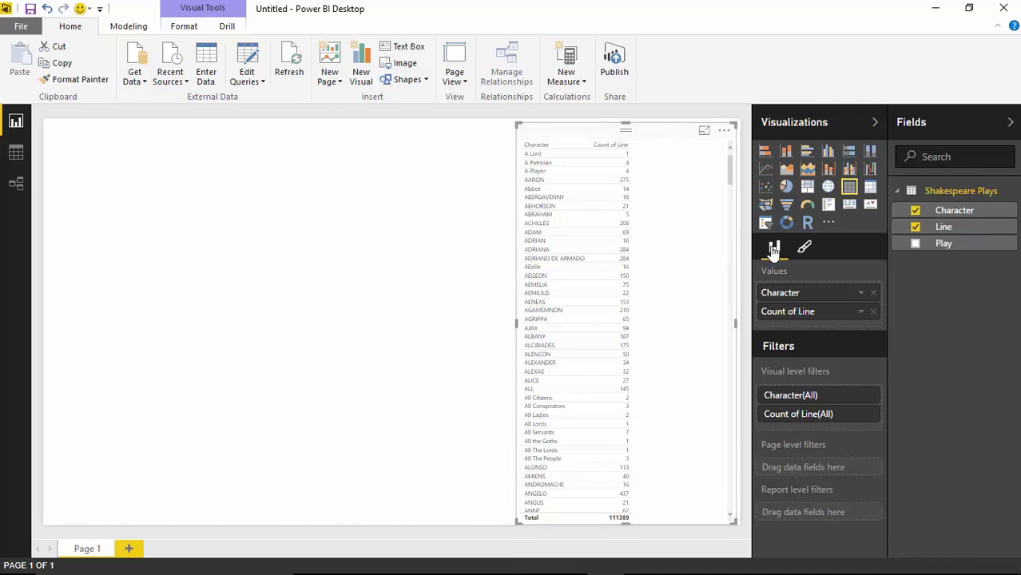
# Step: Set the table's text size to 15 pt and sort it by Count of Line in descending order
pyautogui.click(803, 246)
pyautogui.click(768, 282)
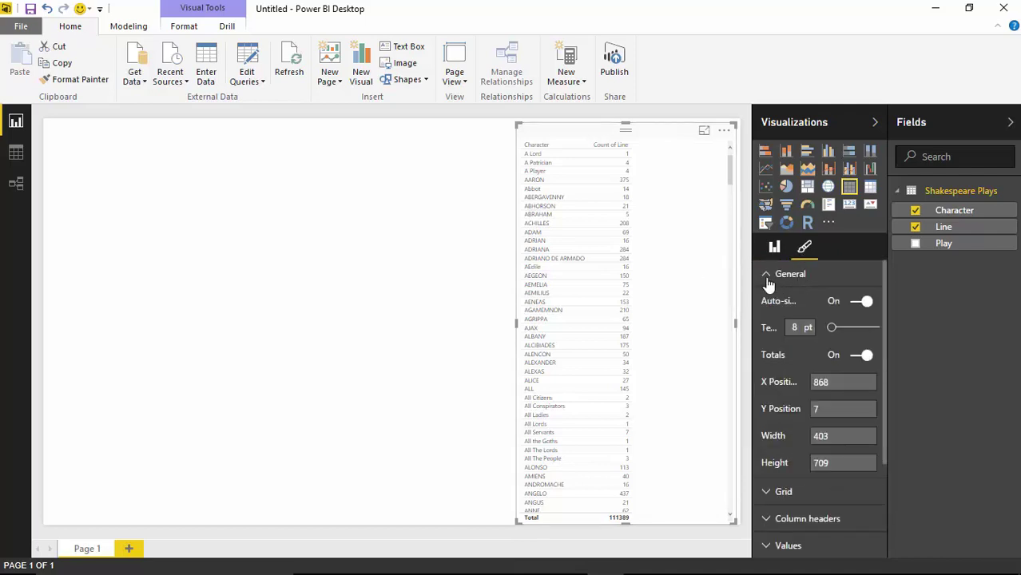
pyautogui.moveTo(832, 329); pyautogui.dragTo(842, 329)
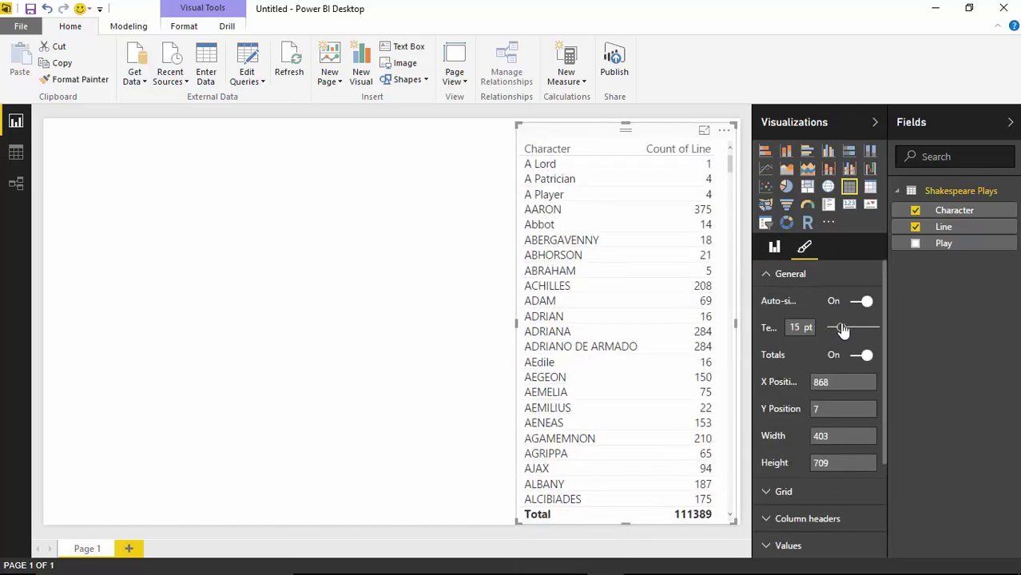
pyautogui.click(683, 154)
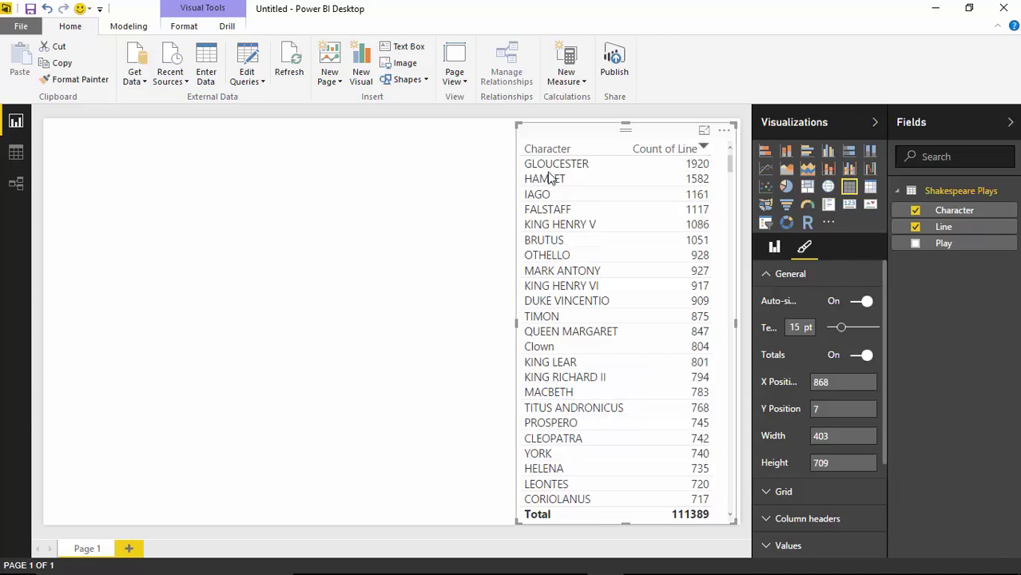
pyautogui.click(380, 302)
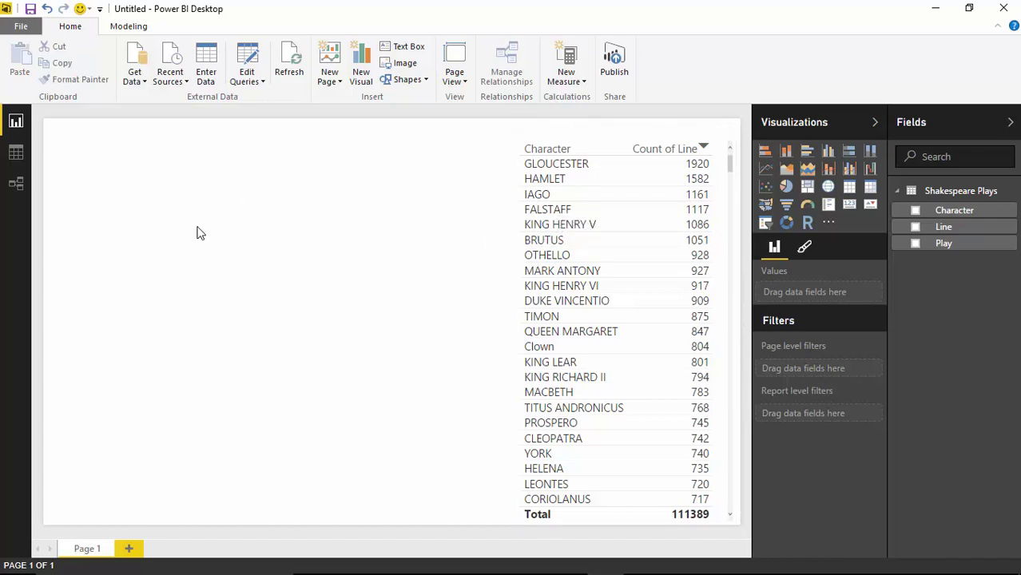
# Step: Import the custom visual WordCloud.1.1.2.pbiviz from the Custom Visuals folder into the report
pyautogui.click(829, 228)
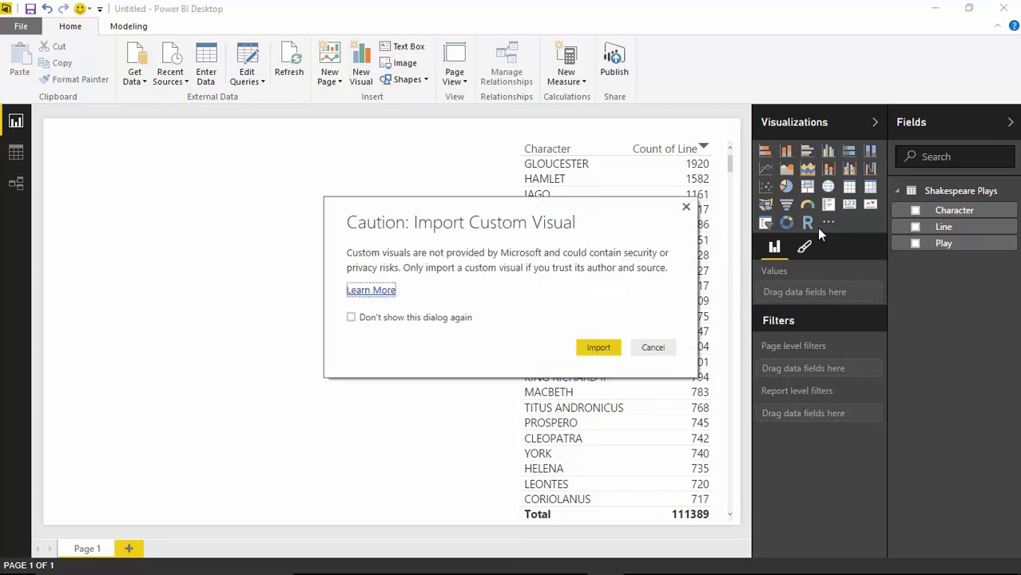
pyautogui.click(598, 348)
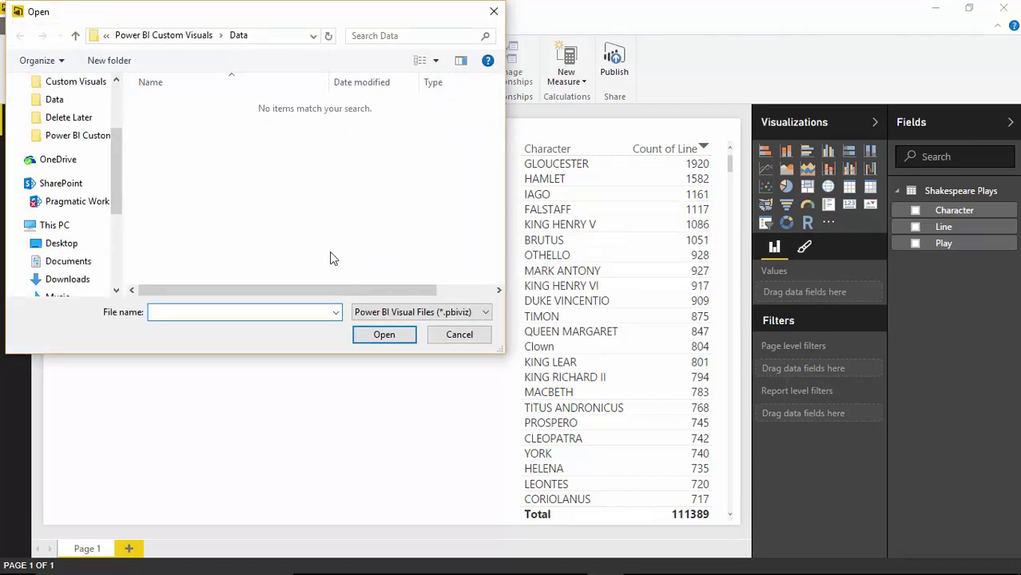
pyautogui.click(185, 36)
pyautogui.doubleClick(197, 109)
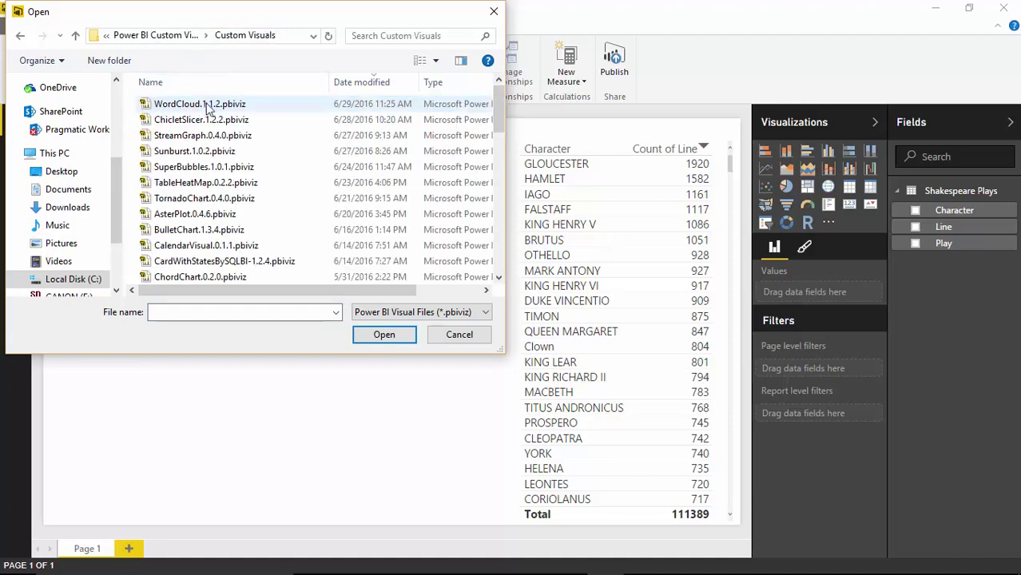
pyautogui.click(193, 110)
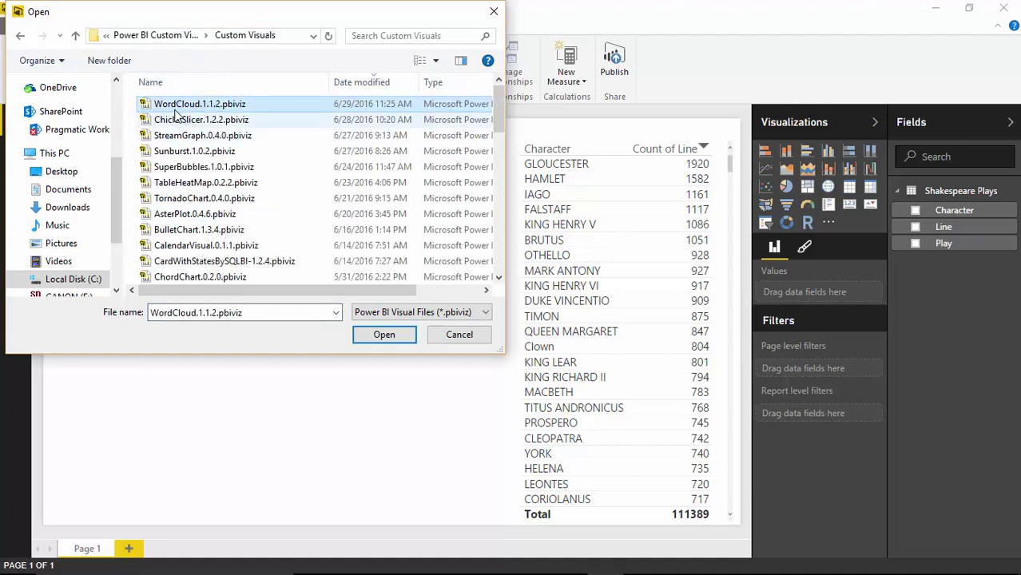
pyautogui.click(384, 335)
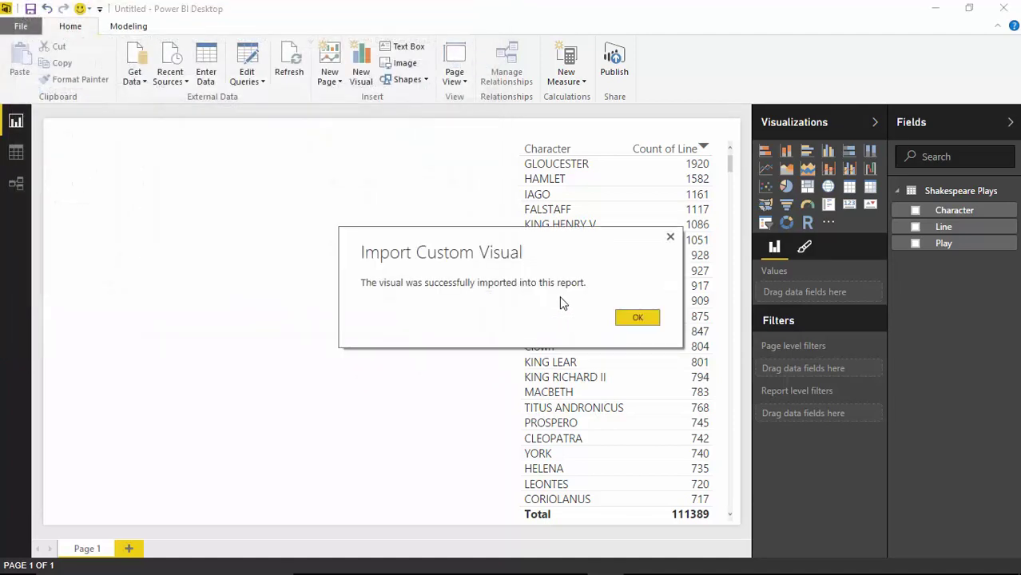
pyautogui.click(636, 319)
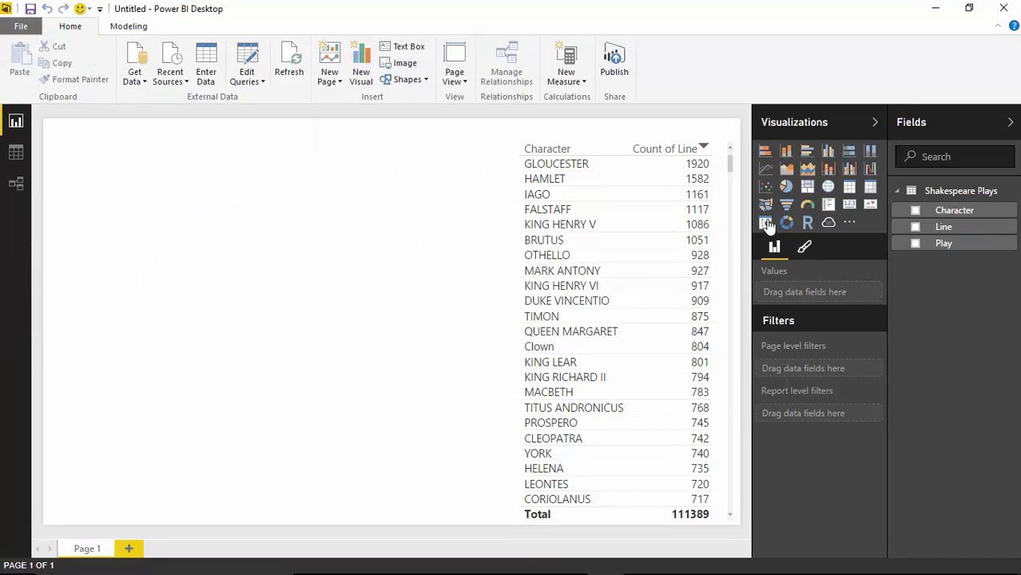
# Step: Add a WordCloud visual about 777 by 683 on the left of the page with Character as its category
pyautogui.click(828, 224)
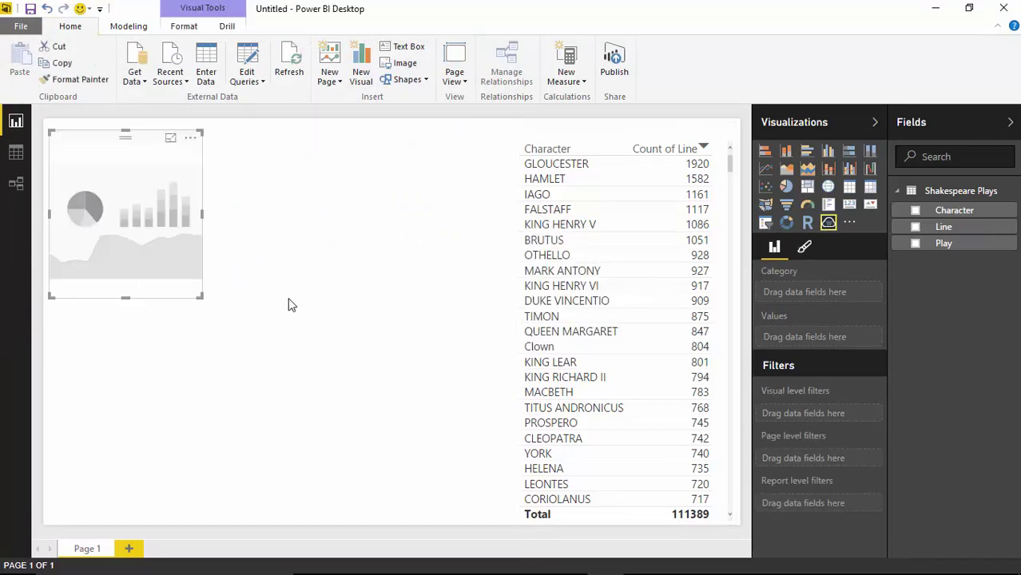
pyautogui.moveTo(200, 294); pyautogui.dragTo(470, 516)
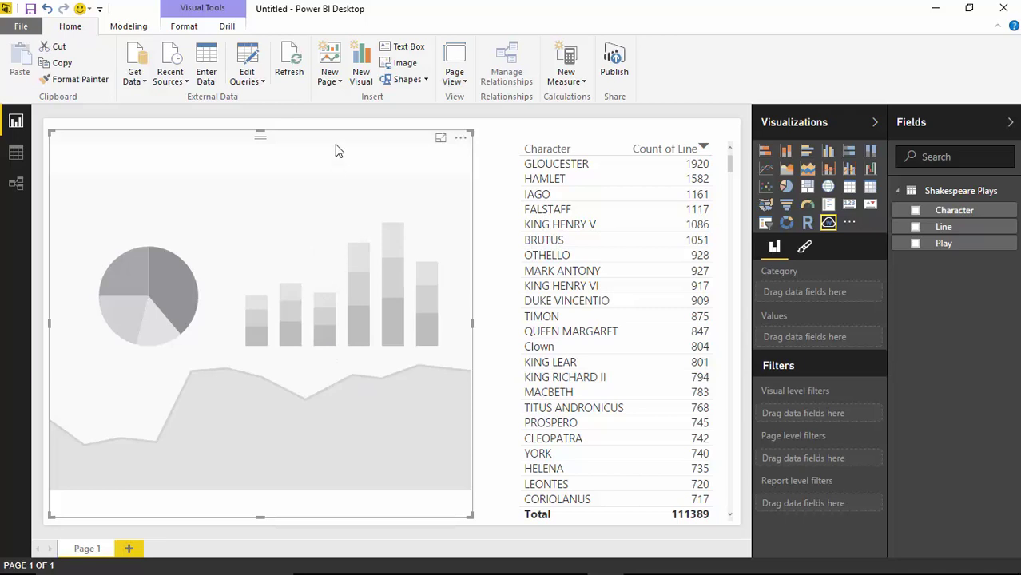
pyautogui.moveTo(338, 143); pyautogui.dragTo(340, 131)
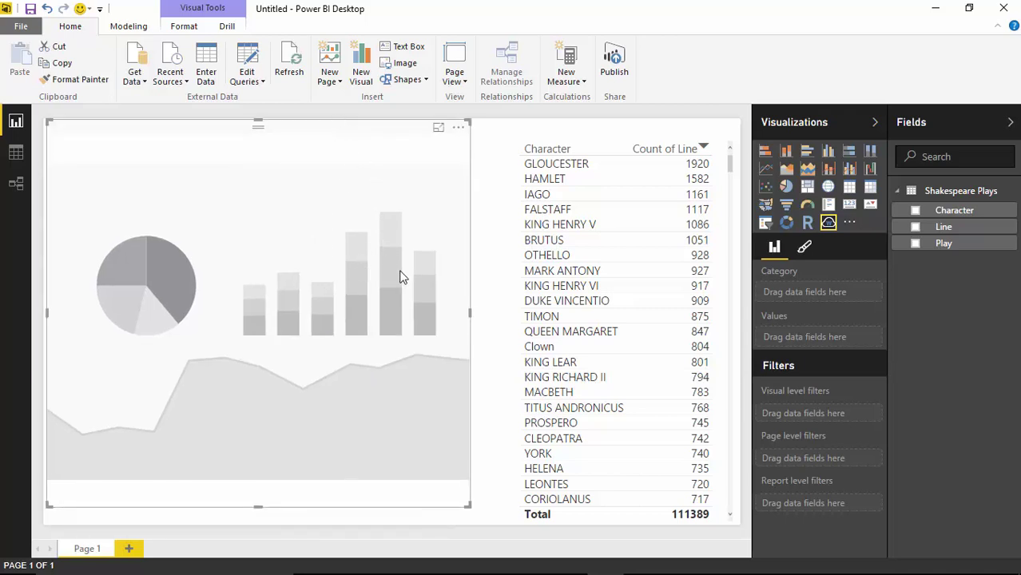
pyautogui.click(916, 210)
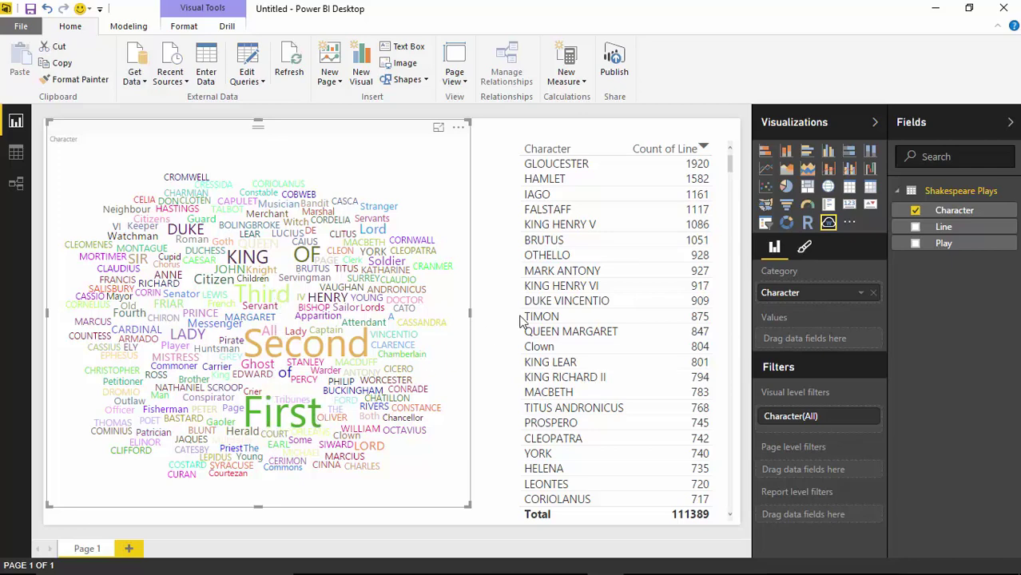
# Step: Sort the table by Character in ascending order
pyautogui.click(598, 152)
pyautogui.click(592, 151)
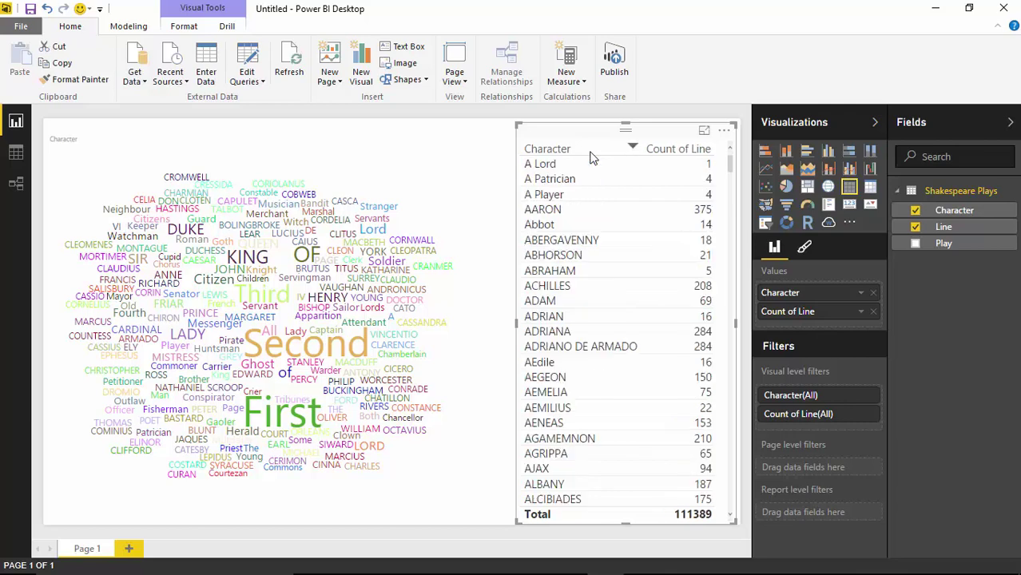
pyautogui.click(592, 155)
pyautogui.click(592, 155)
# Step: Look through the table for the character names beginning with First and Second
pyautogui.moveTo(733, 165); pyautogui.dragTo(737, 373)
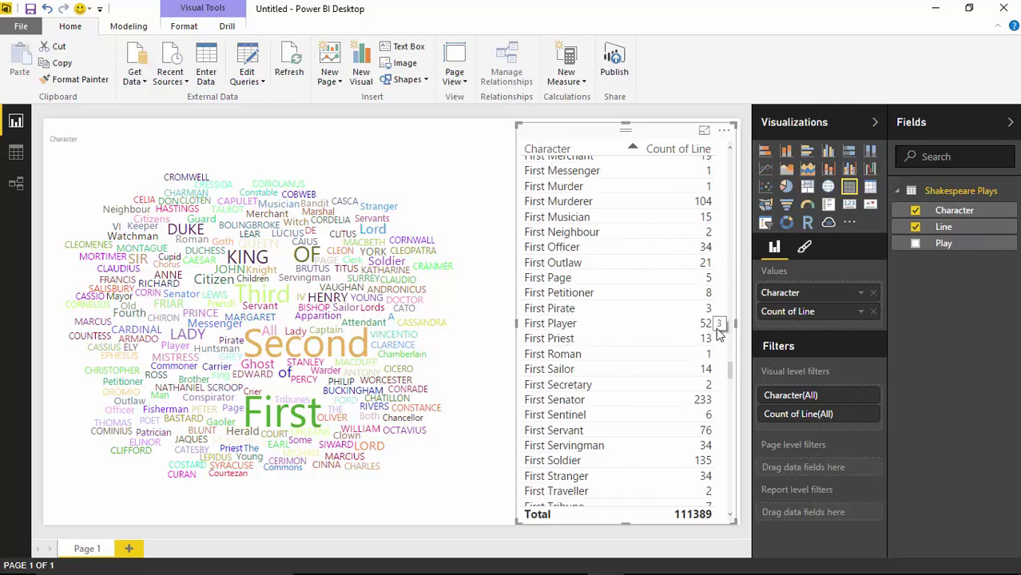
pyautogui.moveTo(728, 372); pyautogui.dragTo(737, 529)
pyautogui.click(737, 529)
pyautogui.click(732, 440)
pyautogui.click(732, 439)
pyautogui.click(732, 440)
pyautogui.scroll(-4, 732, 440)
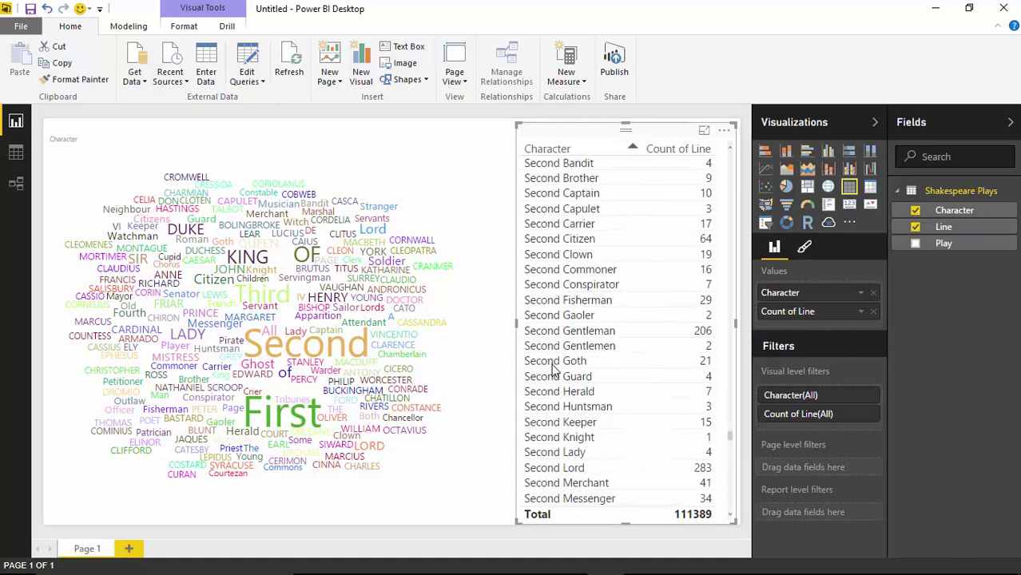
pyautogui.scroll(-2, 554, 369)
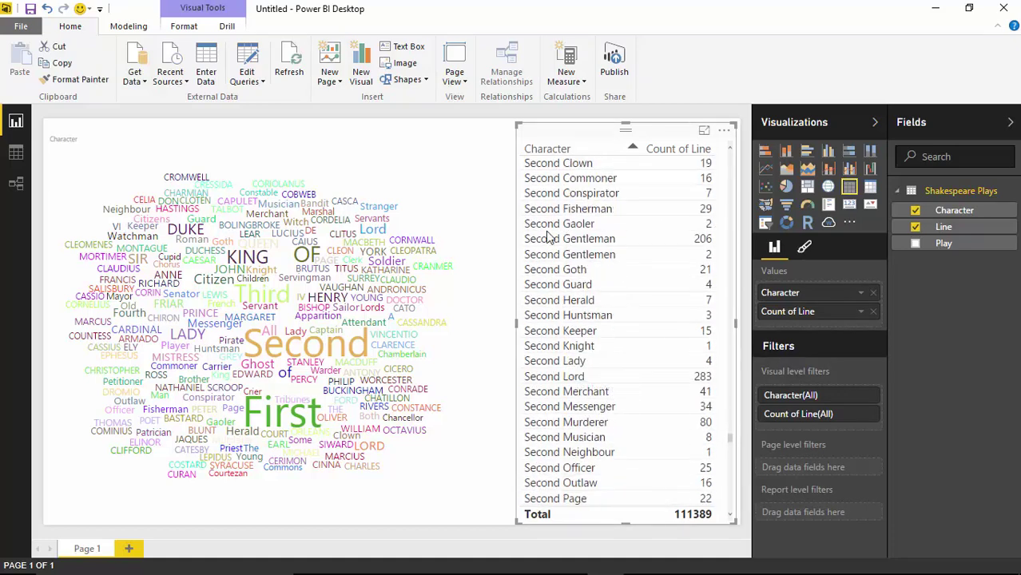
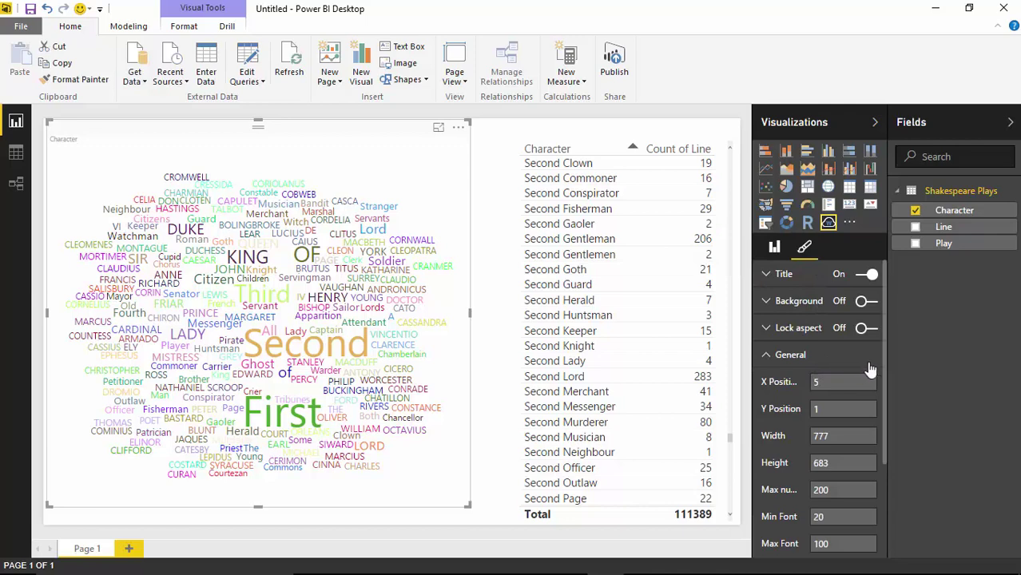
# Step: Turn off Word-breaking in the word cloud's General formatting options
pyautogui.moveTo(883, 347); pyautogui.dragTo(879, 444)
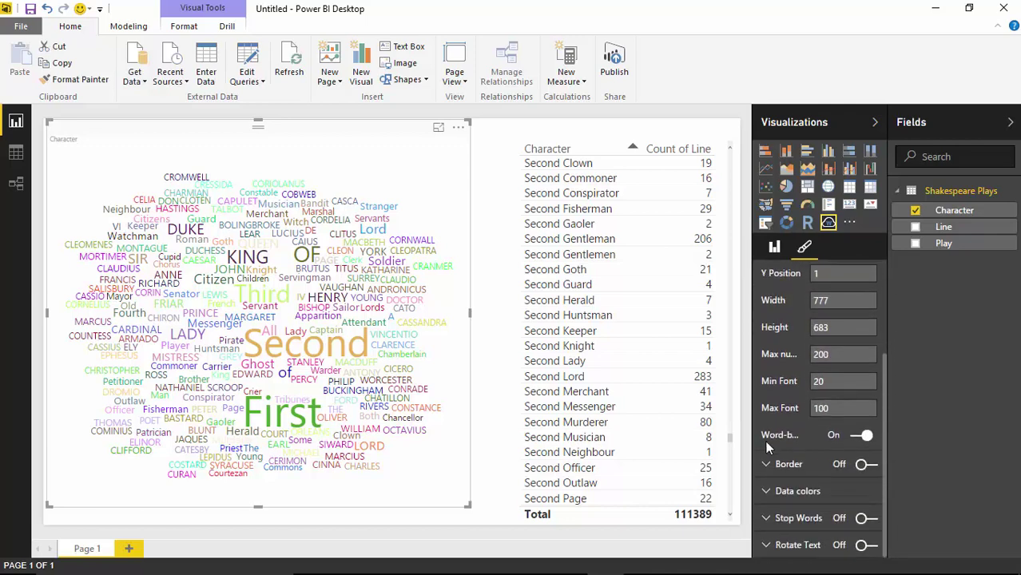
pyautogui.moveTo(747, 445); pyautogui.dragTo(680, 450)
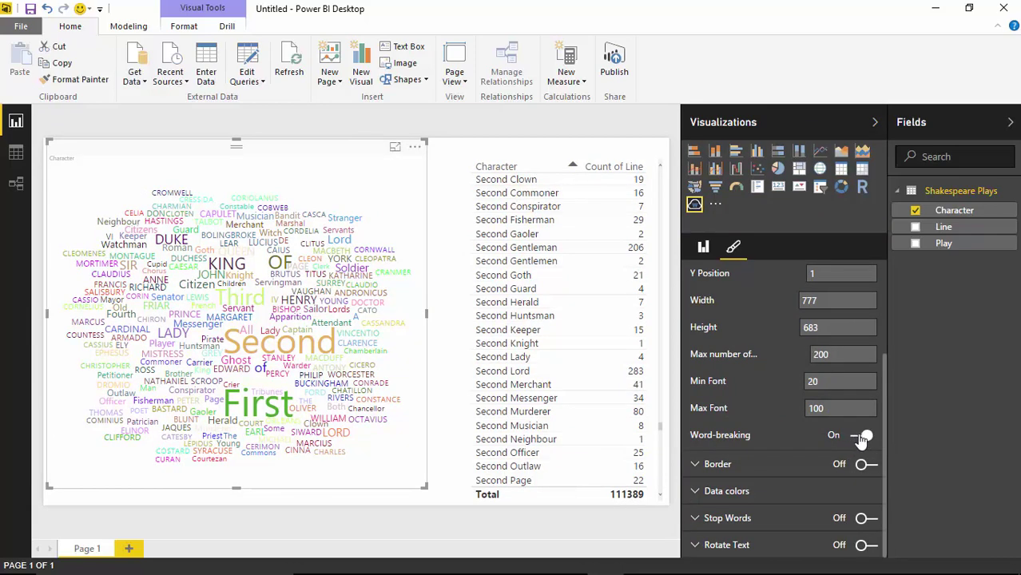
pyautogui.click(863, 438)
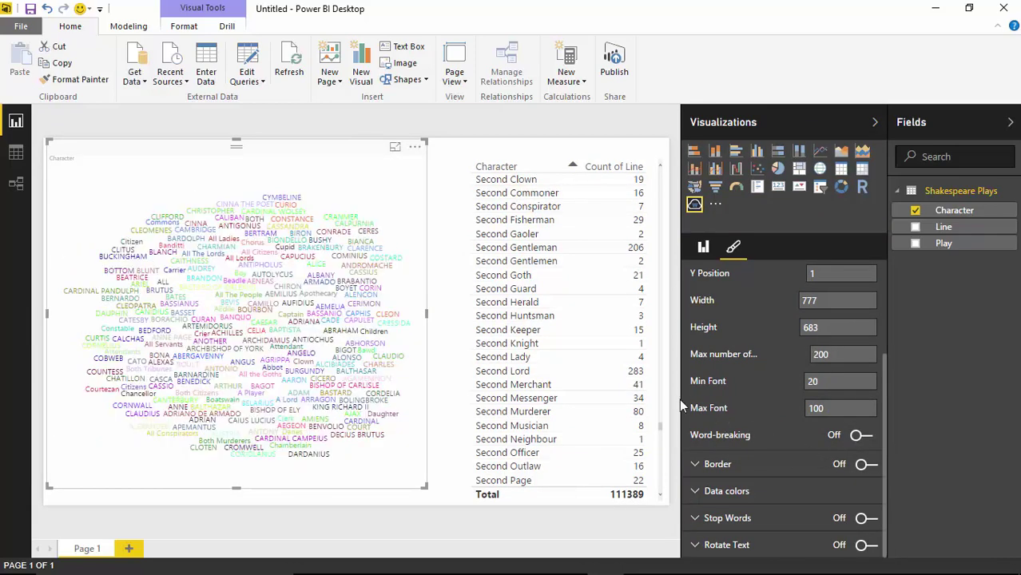
pyautogui.moveTo(683, 400); pyautogui.dragTo(747, 400)
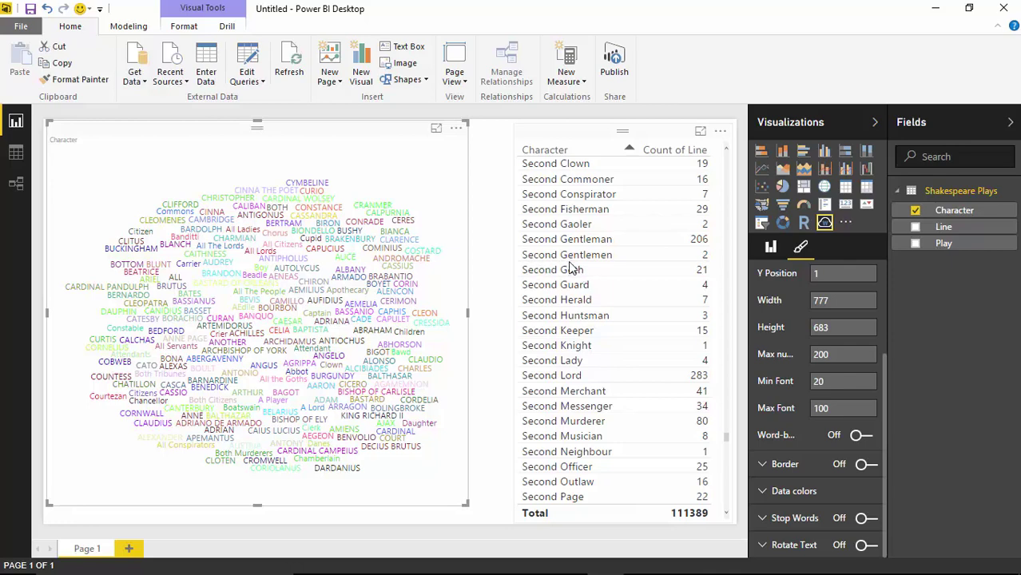
# Step: Add the Line field to the word cloud's Values so the character names are sized by count of lines
pyautogui.scroll(3, 565, 256)
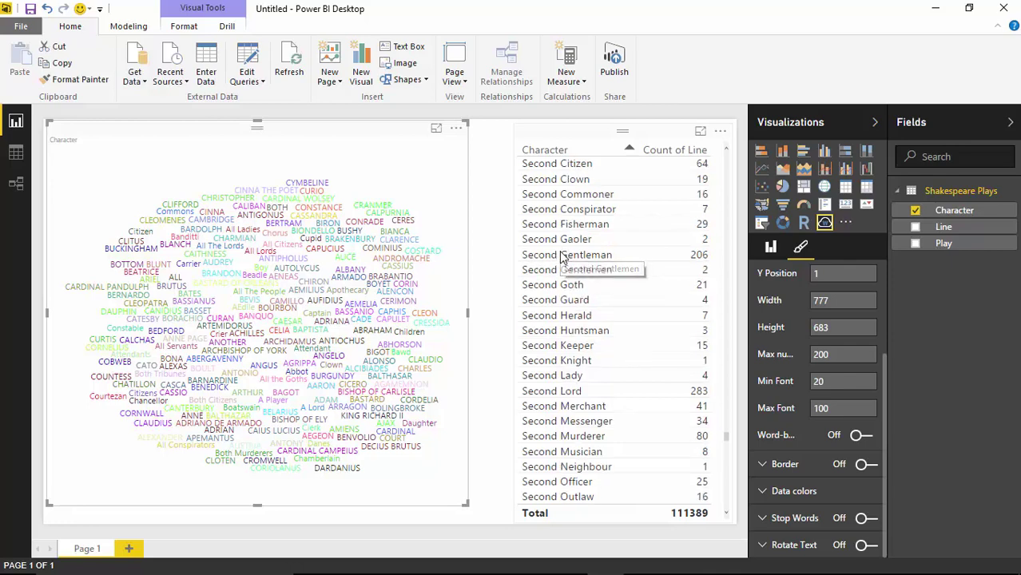
pyautogui.scroll(8, 586, 293)
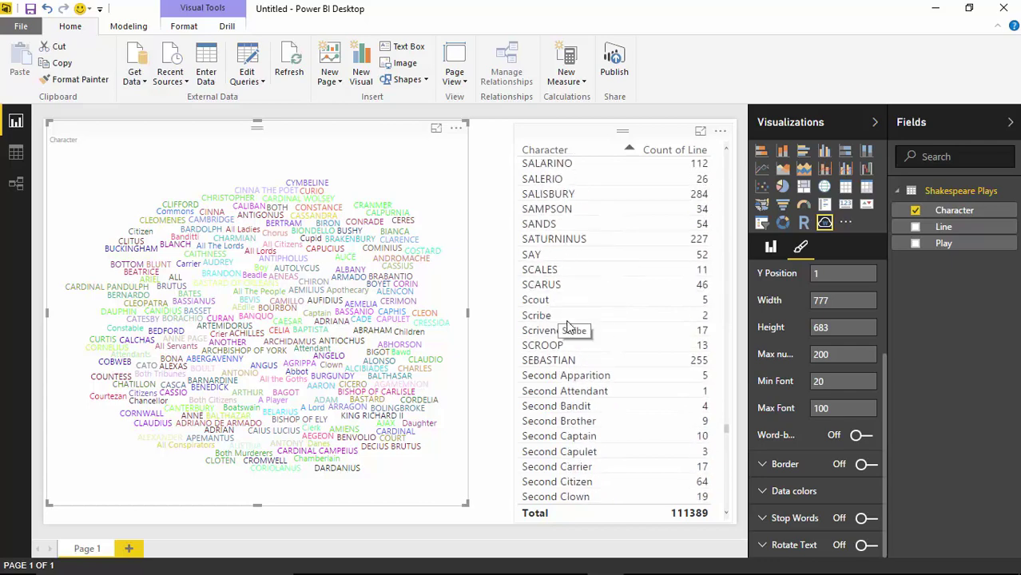
pyautogui.scroll(-4, 569, 323)
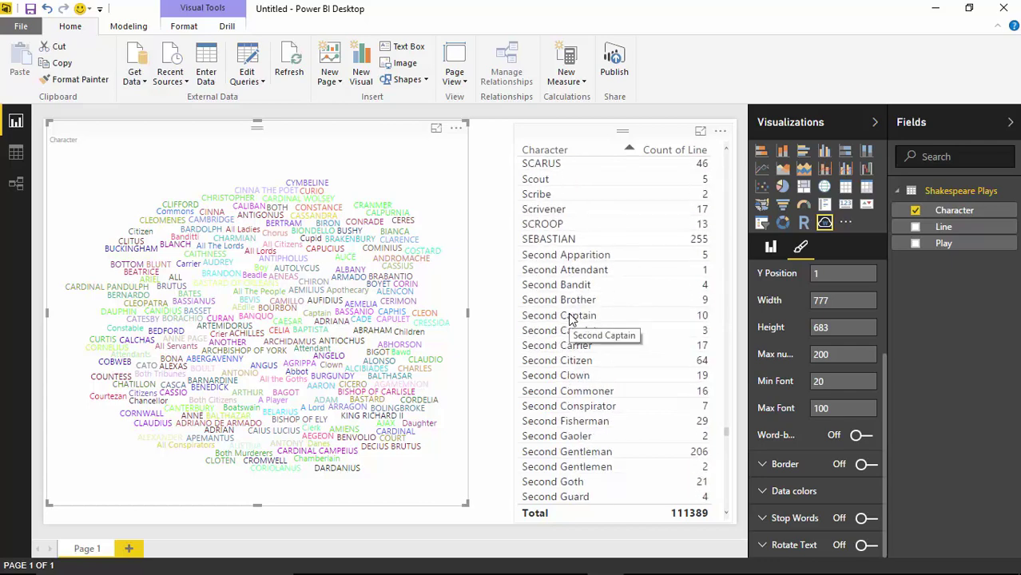
pyautogui.scroll(2, 570, 318)
pyautogui.scroll(5, 570, 318)
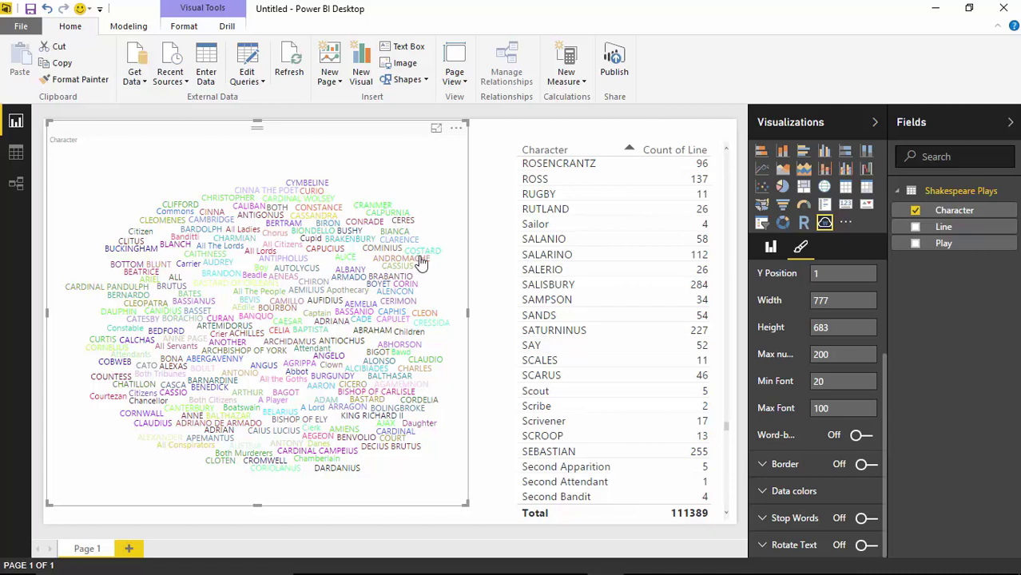
pyautogui.click(771, 249)
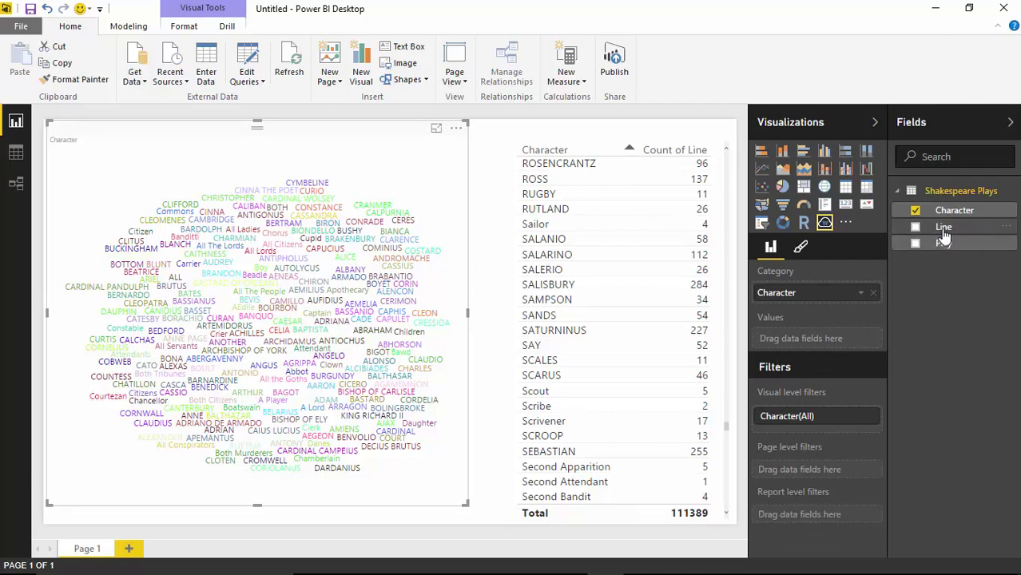
pyautogui.moveTo(945, 232); pyautogui.dragTo(836, 349)
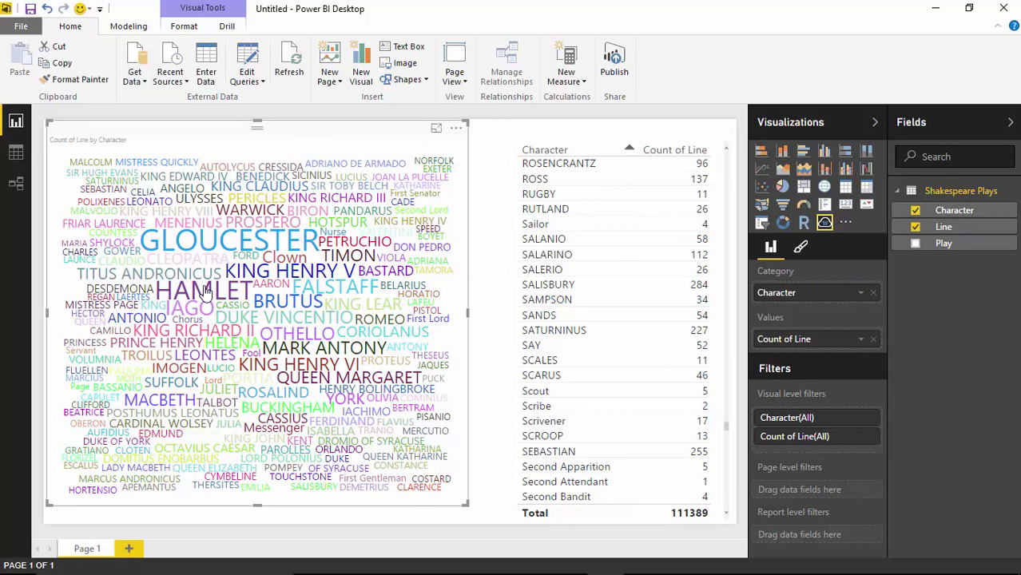
# Step: Sort the character table by Count of Line in descending order
pyautogui.click(682, 134)
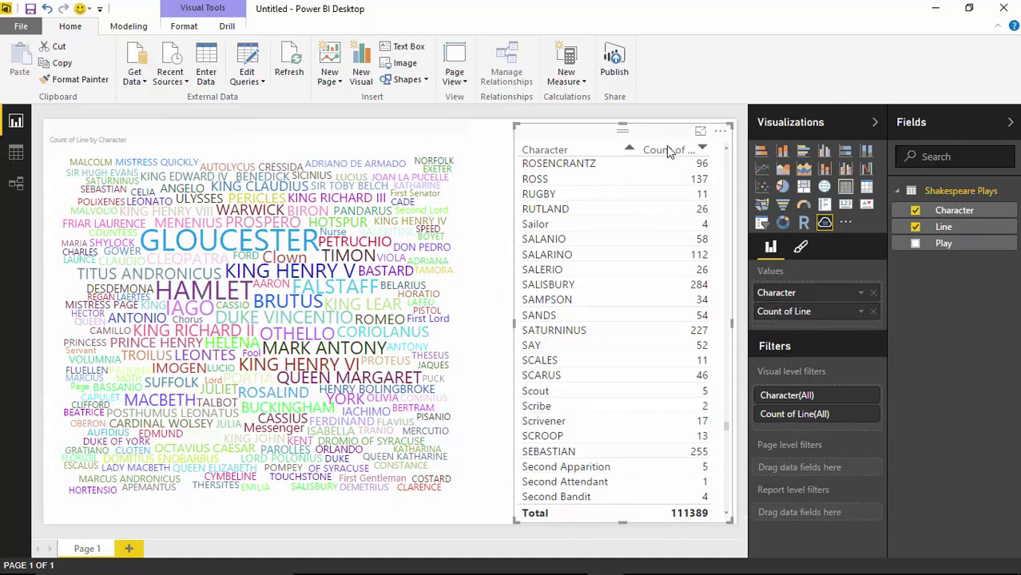
pyautogui.click(675, 151)
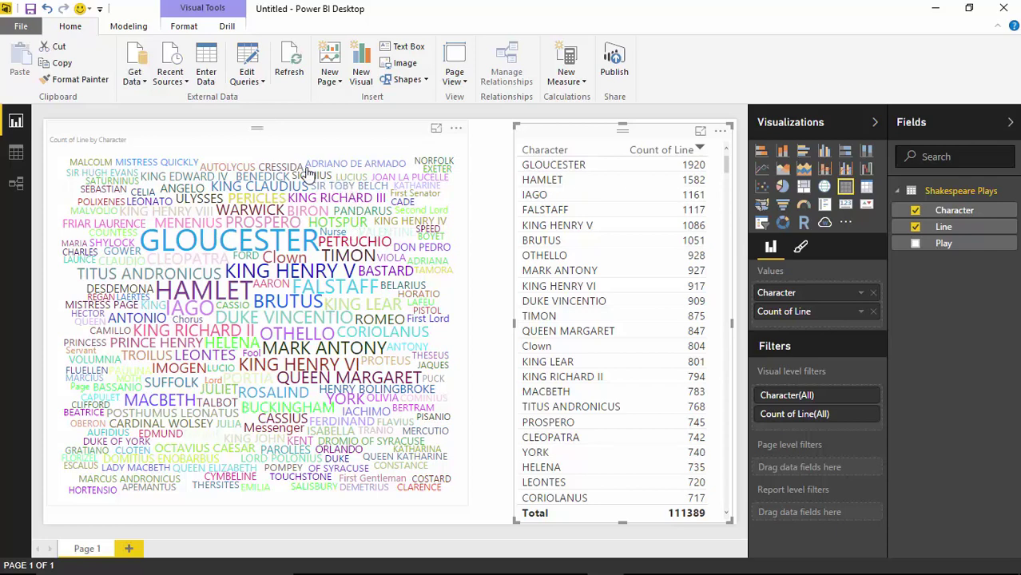
# Step: Turn on Rotate Text for the word cloud and set its maximum number of orientations to 5
pyautogui.click(262, 160)
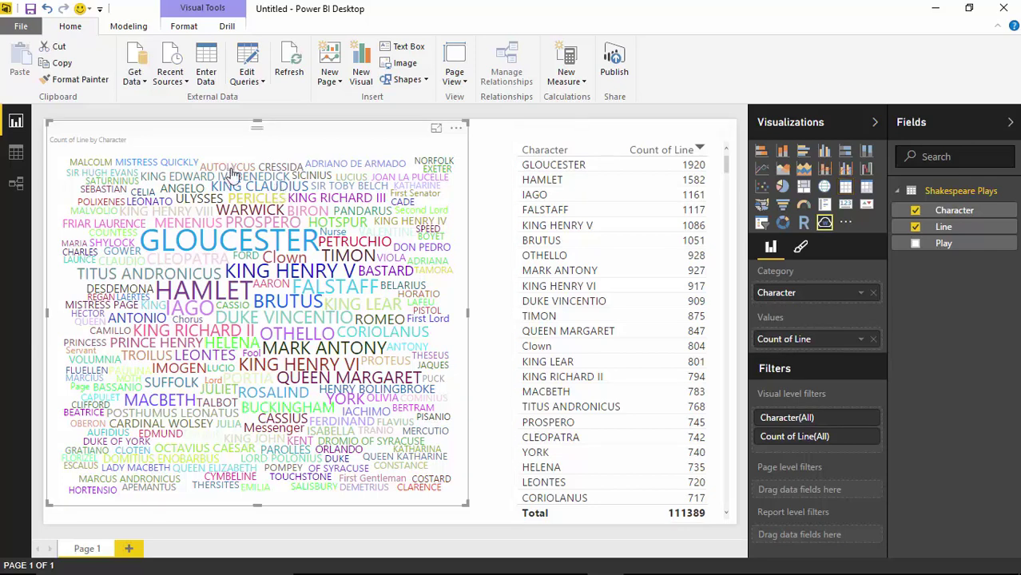
pyautogui.click(801, 249)
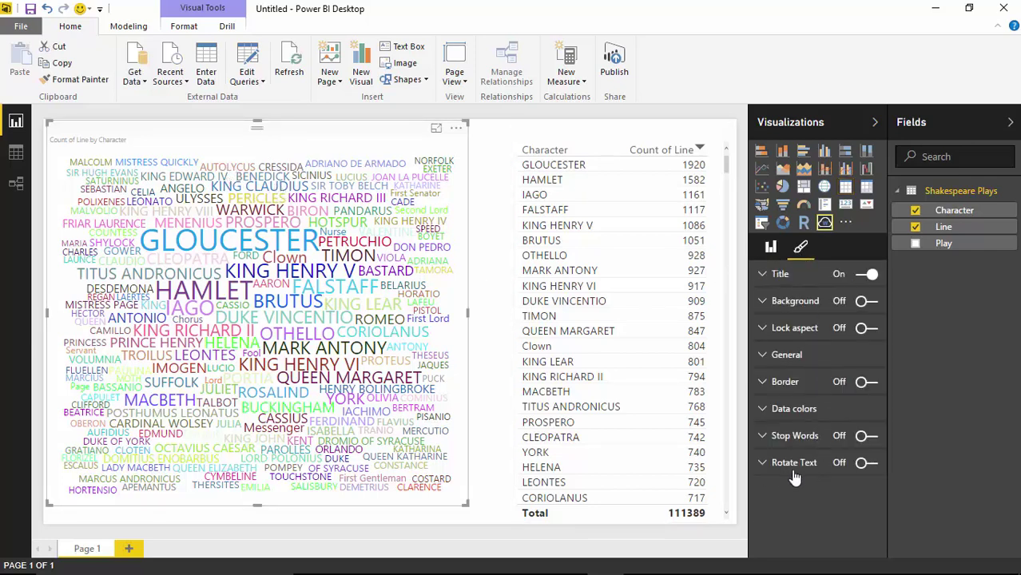
pyautogui.click(866, 464)
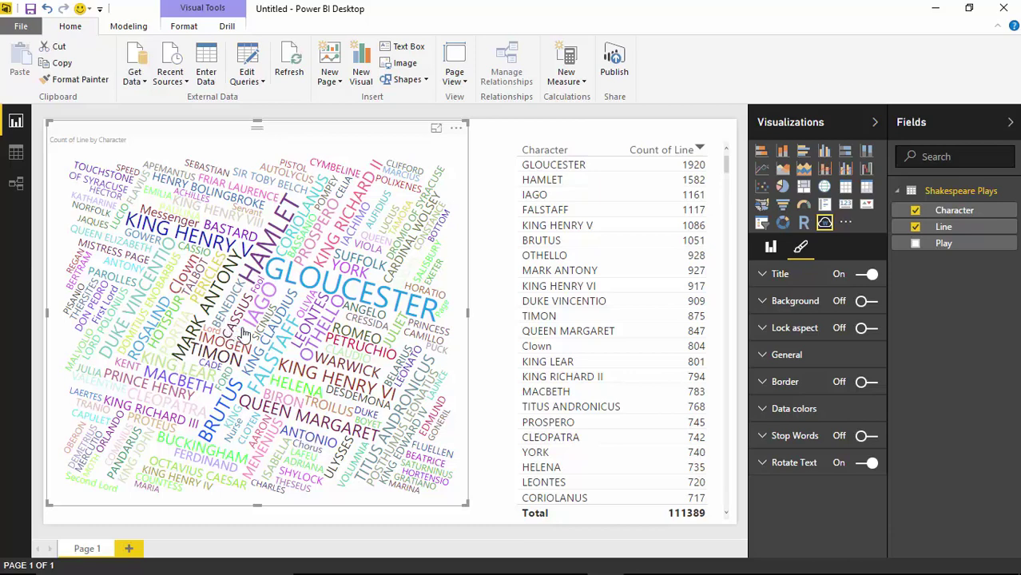
pyautogui.click(766, 465)
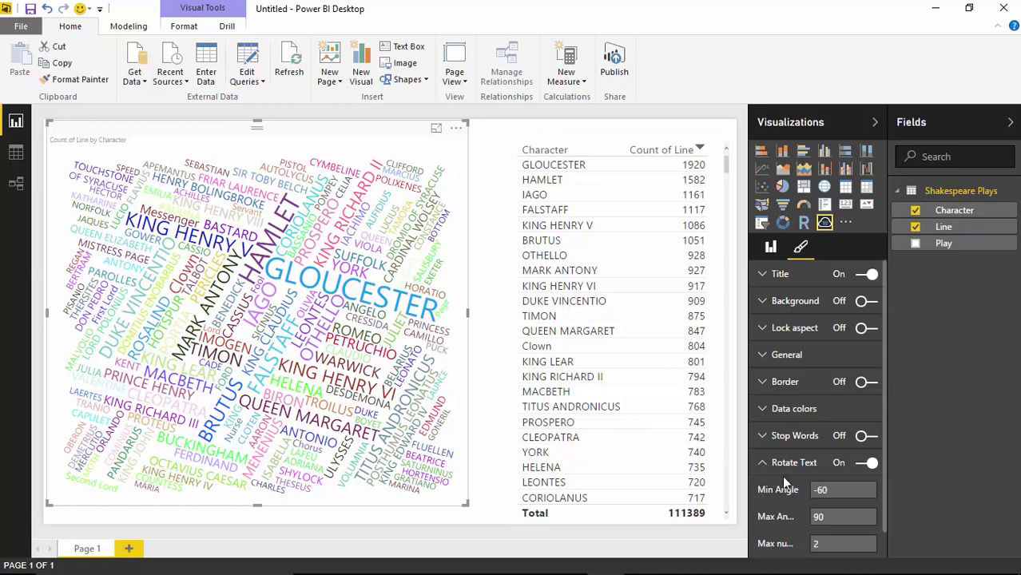
pyautogui.scroll(-1, 784, 480)
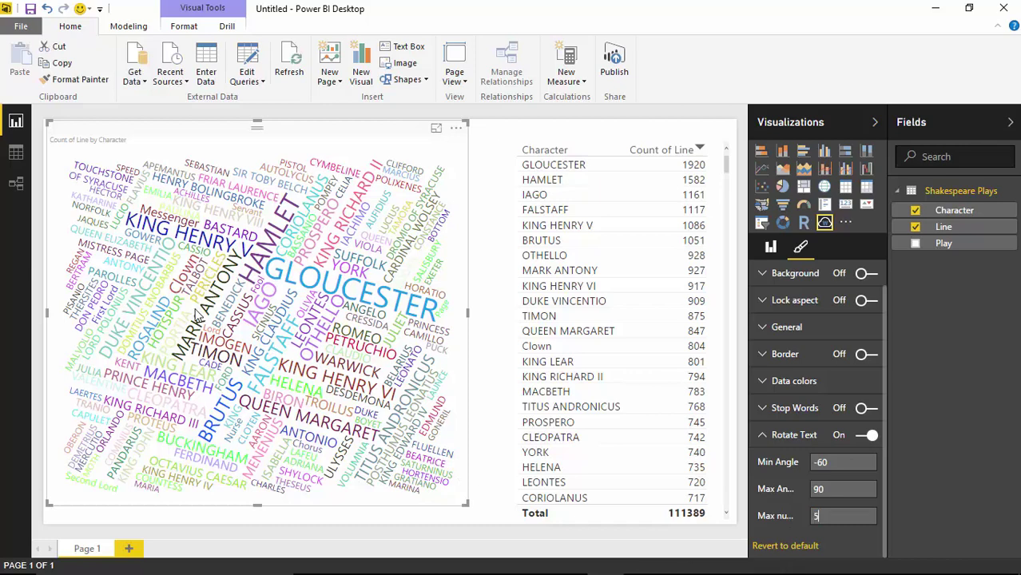
pyautogui.press('Return')
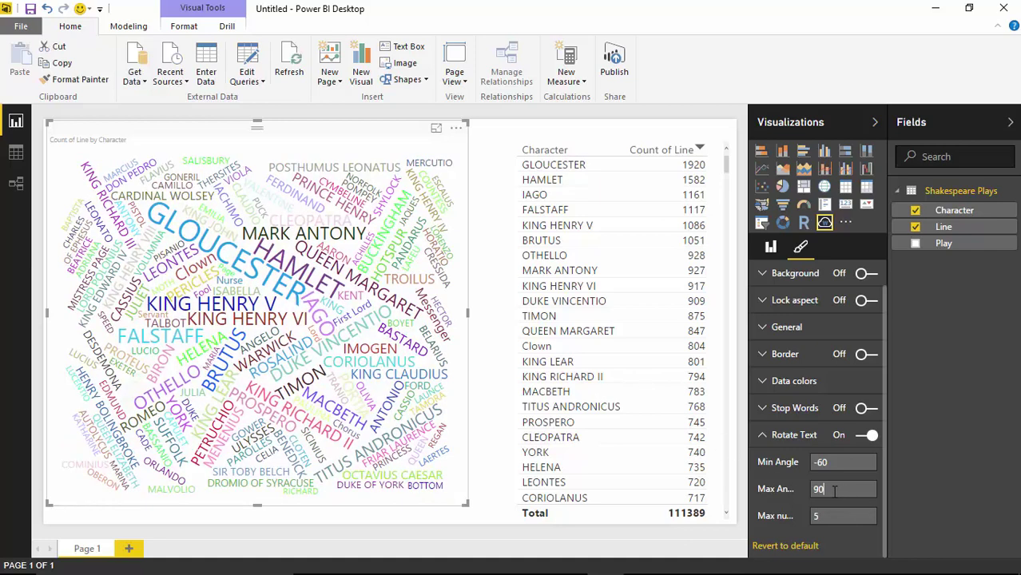
pyautogui.hotkey('shift', 'Tab')
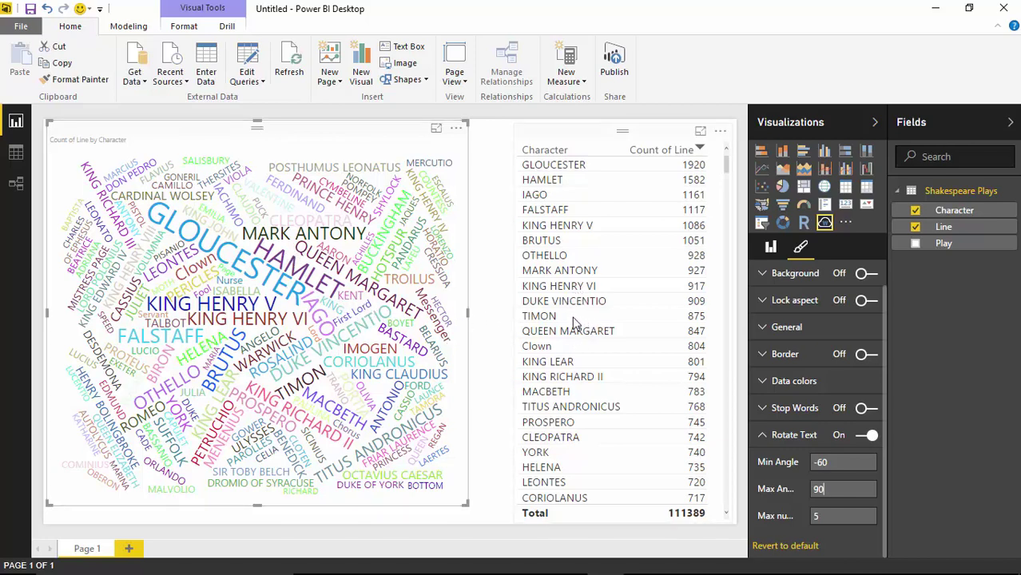
# Step: Add a second report page with an enlarged word cloud that uses the Line field as its category
pyautogui.click(128, 550)
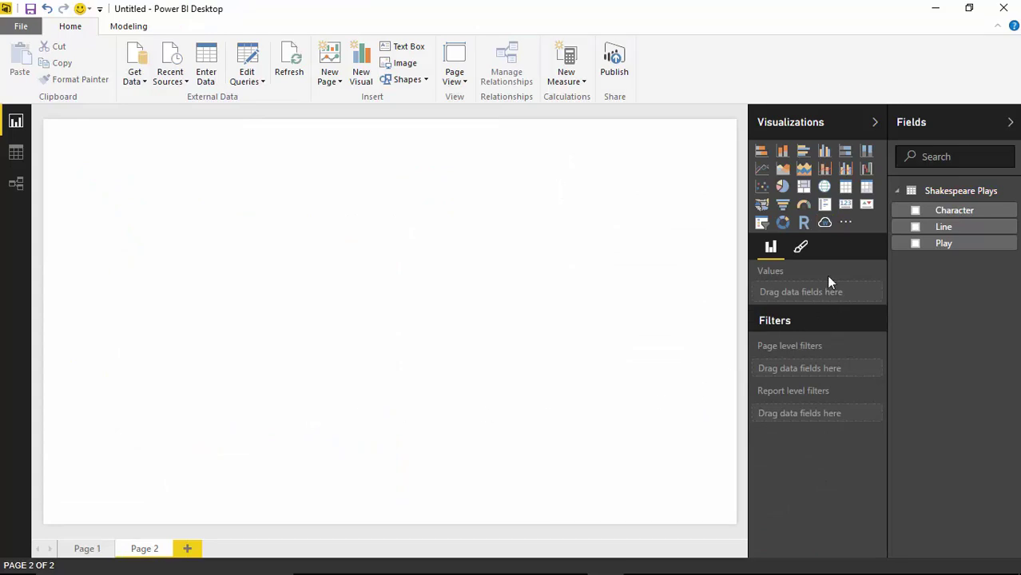
pyautogui.click(825, 222)
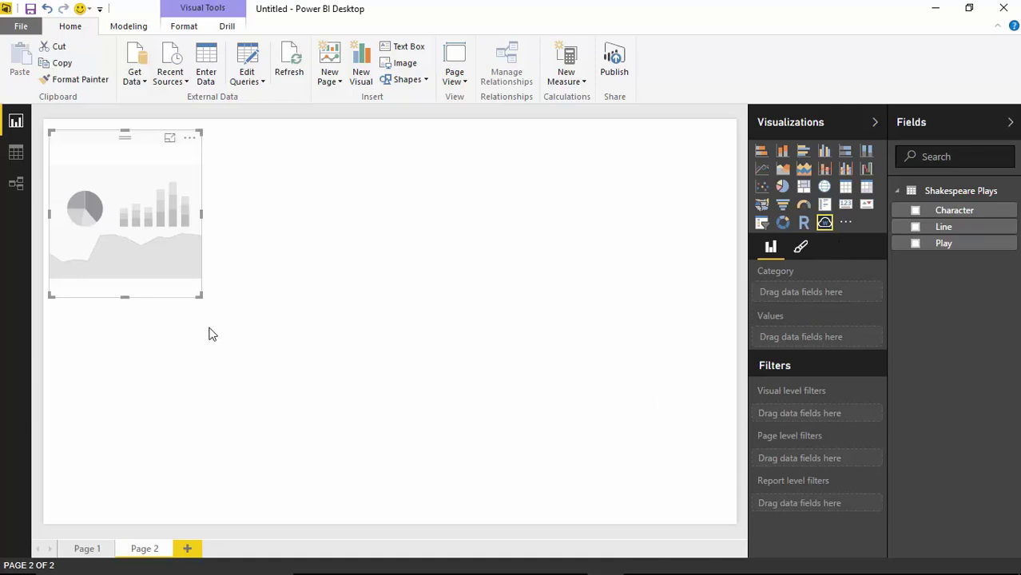
pyautogui.moveTo(201, 294); pyautogui.dragTo(591, 548)
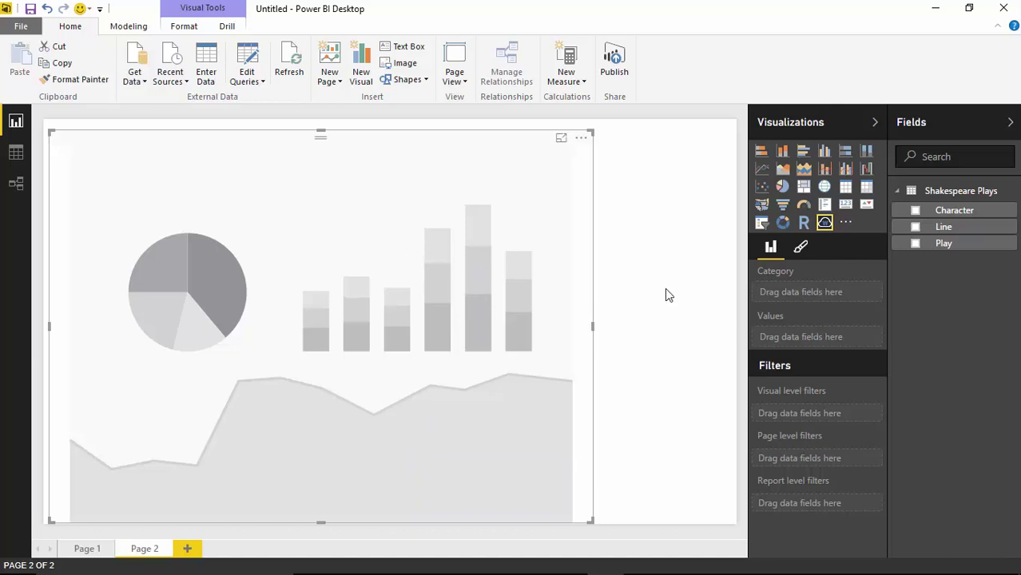
pyautogui.click(916, 228)
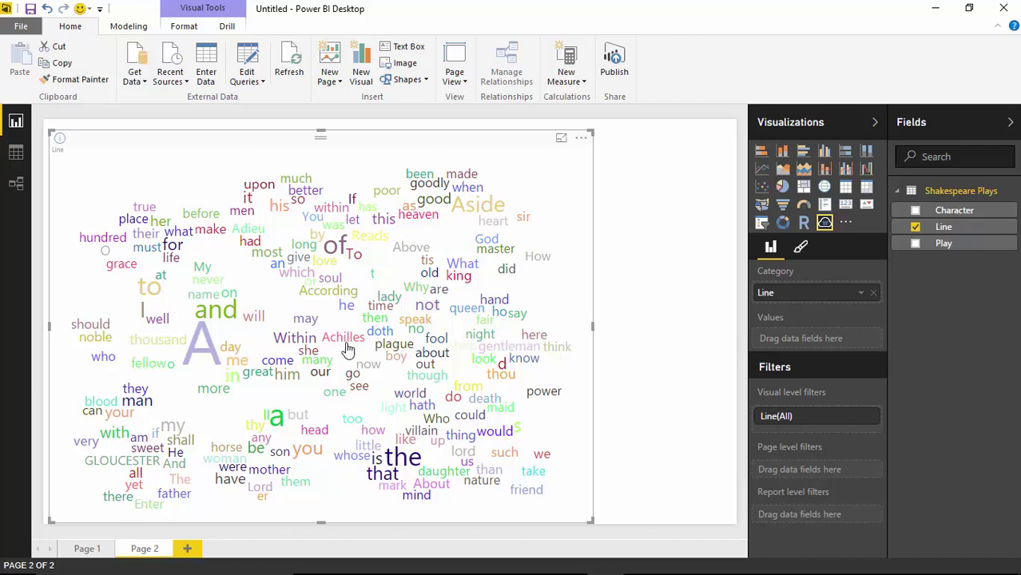
# Step: Turn on Stop Words for the new word cloud, including the default stop words
pyautogui.click(801, 248)
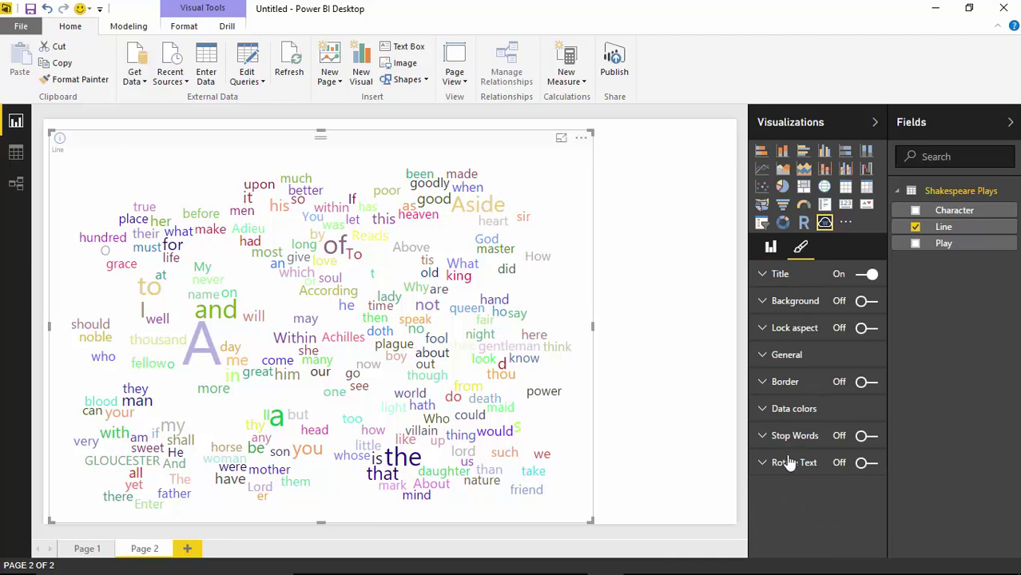
pyautogui.click(767, 441)
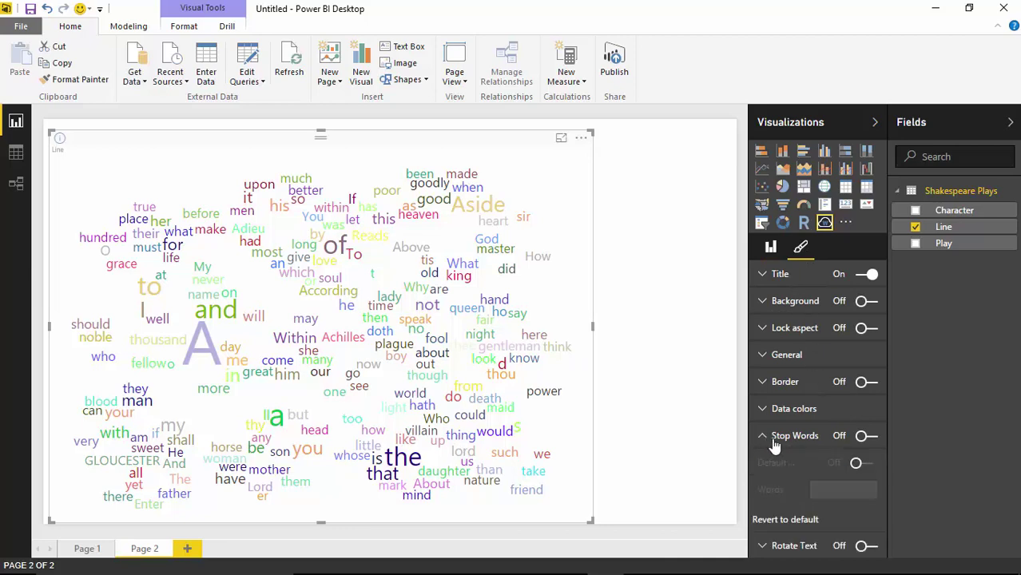
pyautogui.click(866, 437)
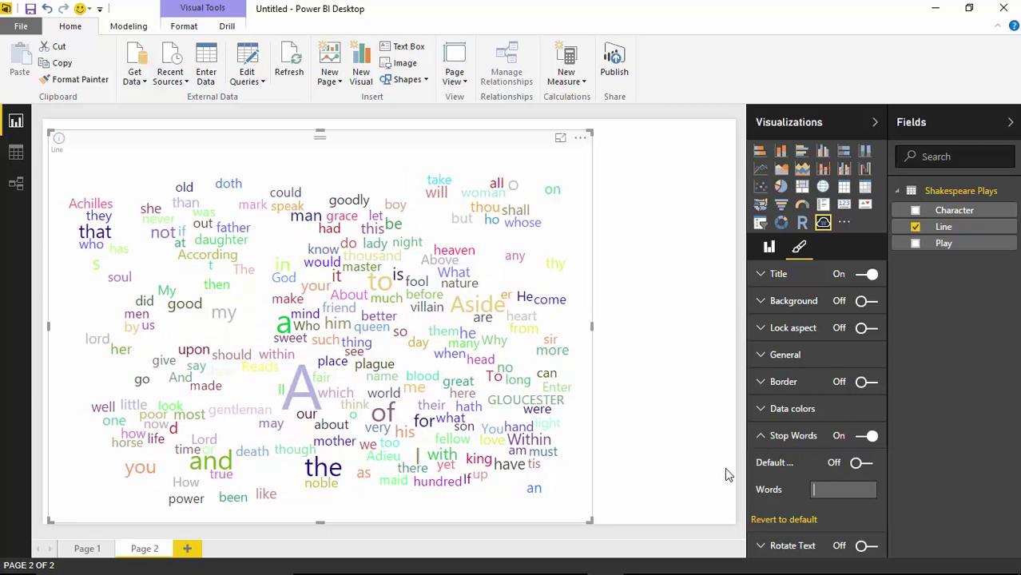
pyautogui.moveTo(750, 477); pyautogui.dragTo(708, 473)
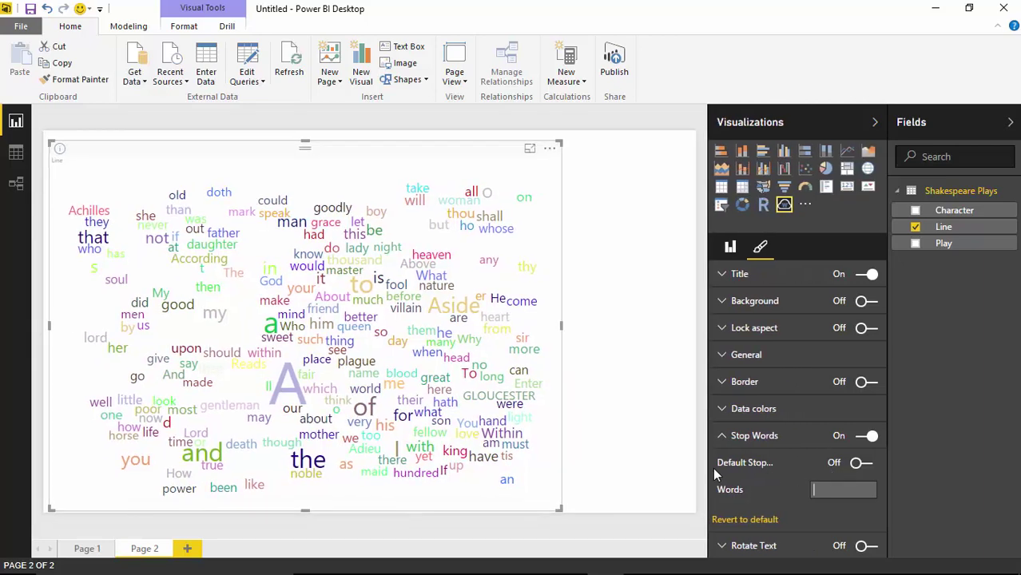
pyautogui.moveTo(707, 475); pyautogui.dragTo(746, 473)
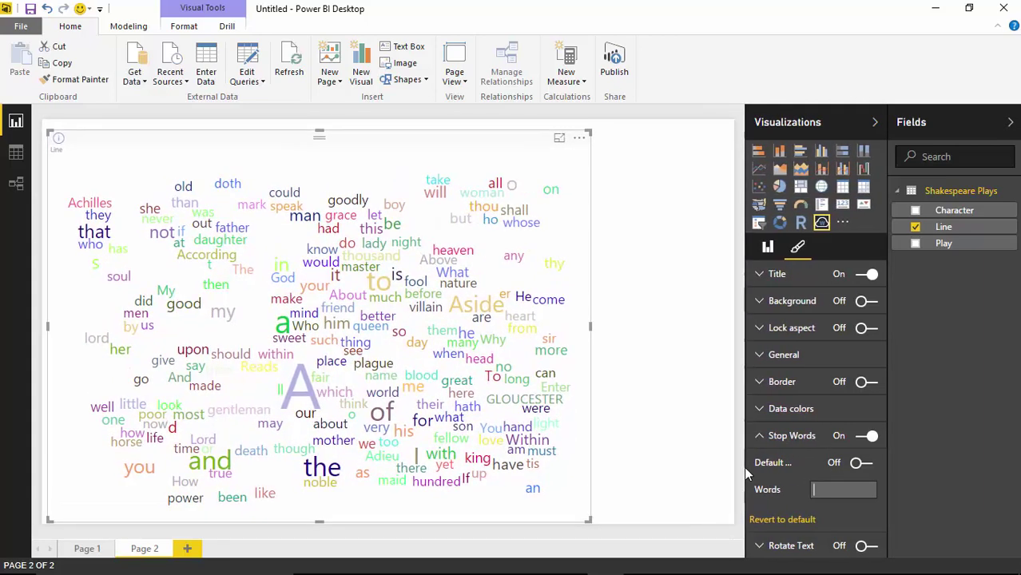
pyautogui.click(869, 465)
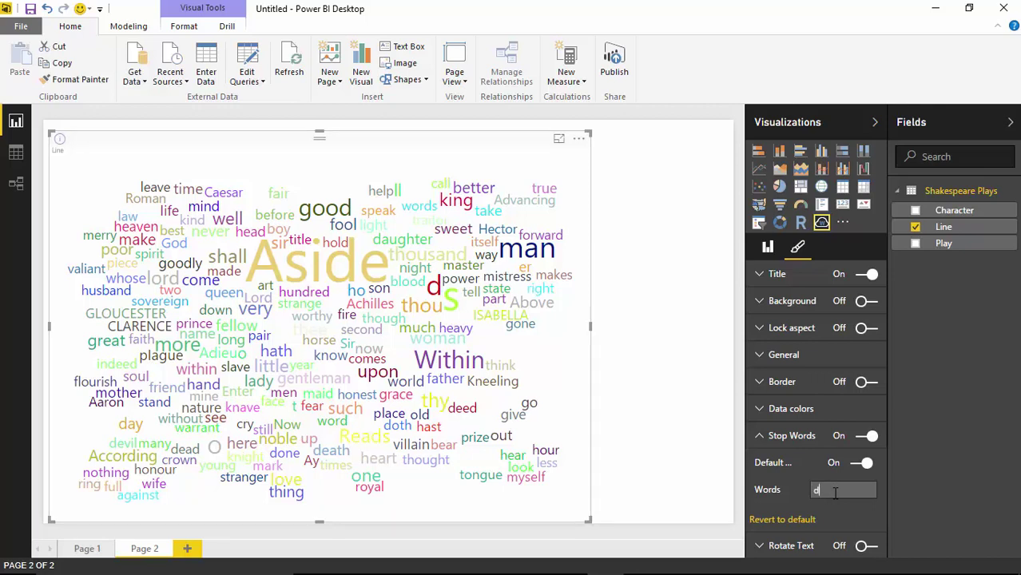
# Step: Enter d, t, o, s, aside, thou and within as the word cloud's additional stop words
pyautogui.write('t')
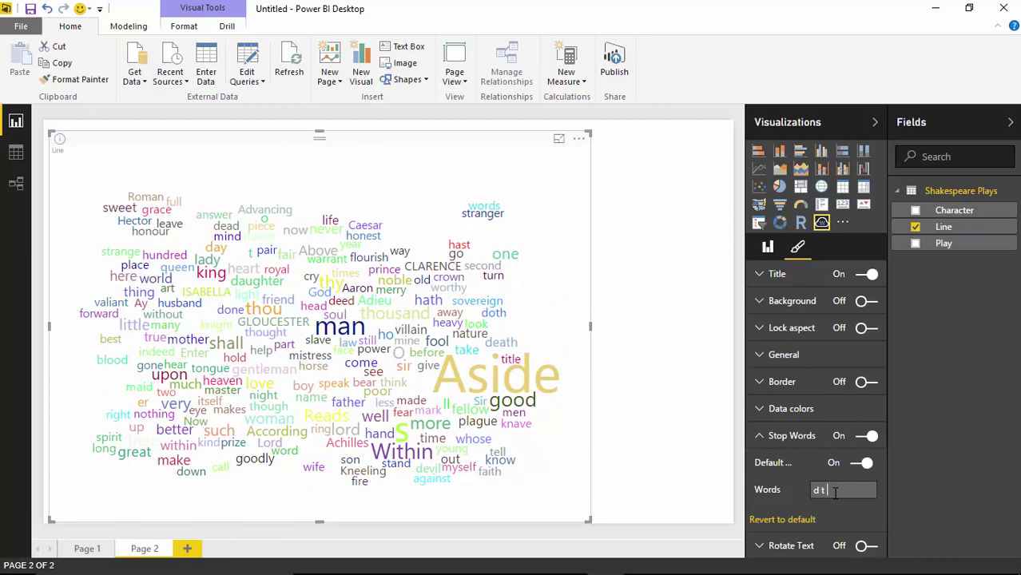
pyautogui.write('o aside')
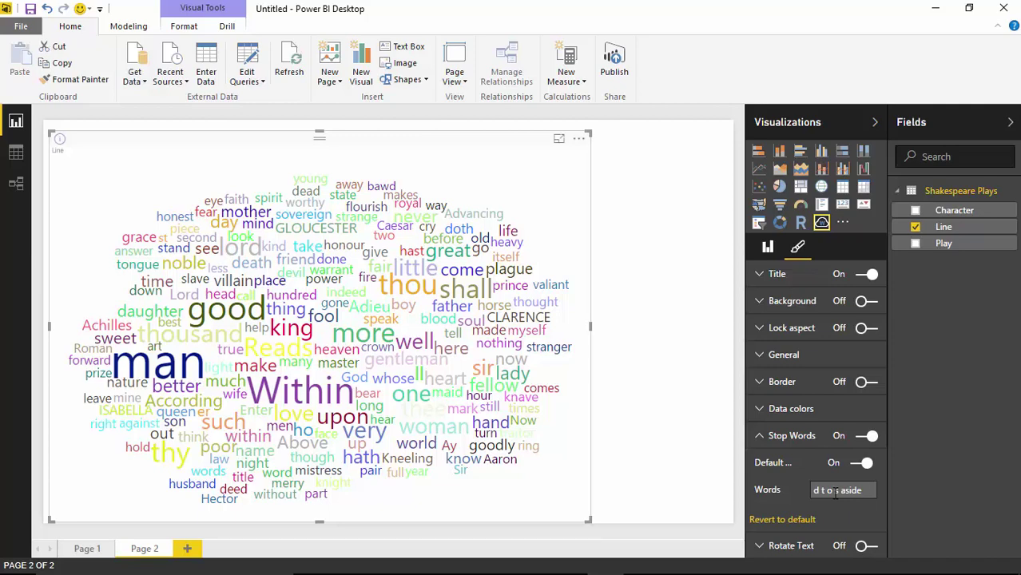
pyautogui.write(', thou')
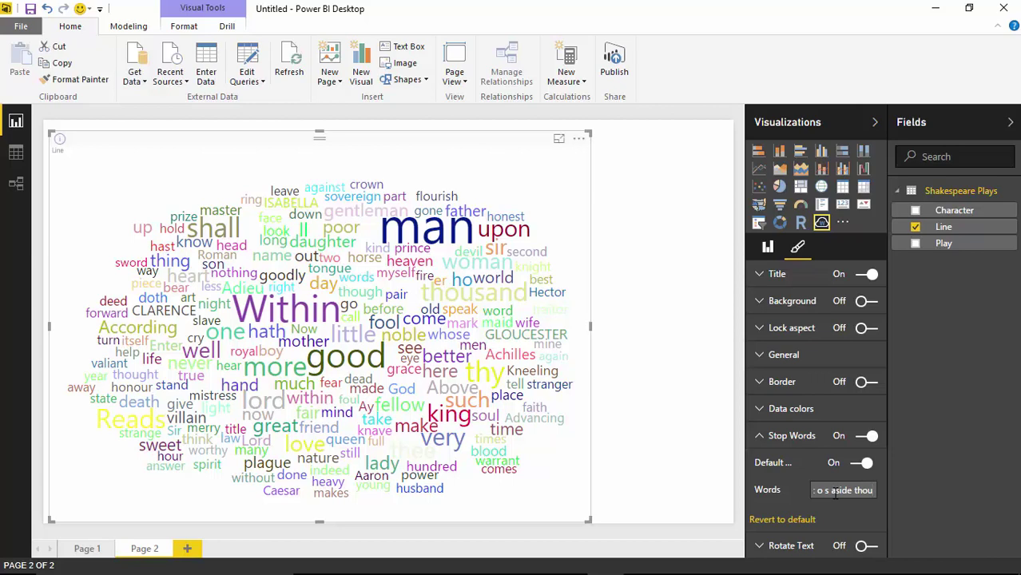
pyautogui.write(', within')
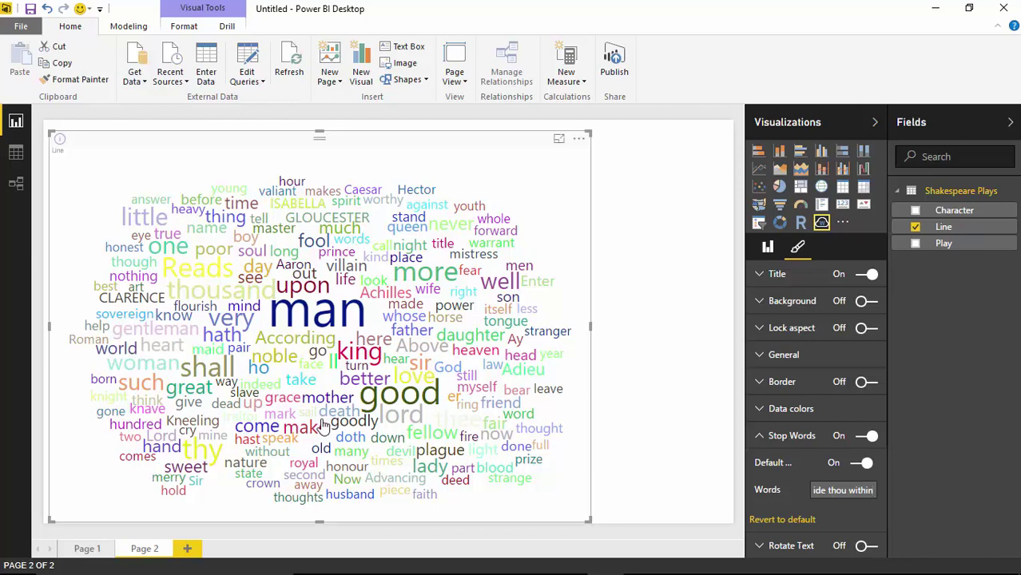
# Step: Look through the word cloud's data colors for the individual lines
pyautogui.click(765, 438)
pyautogui.click(765, 408)
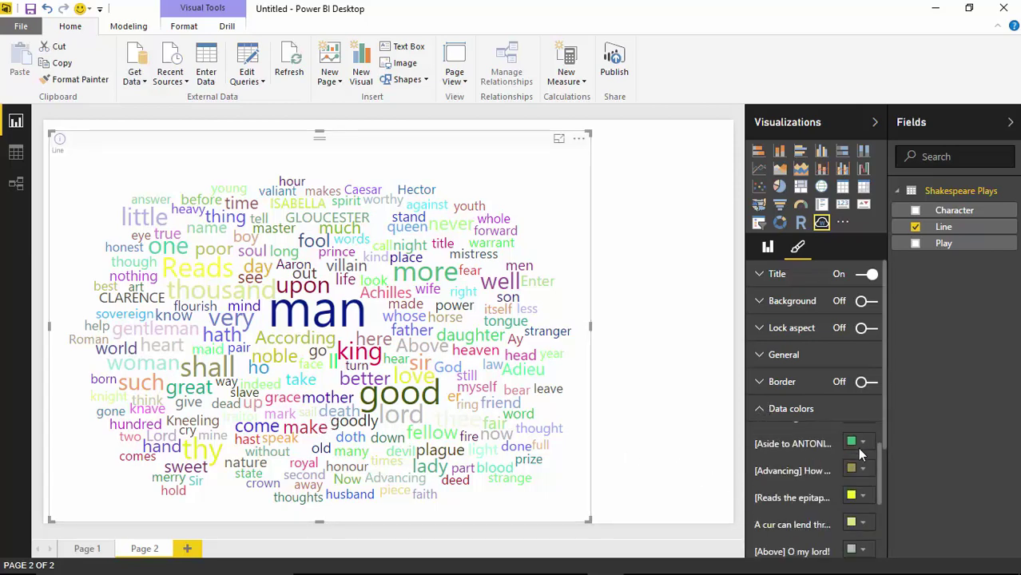
pyautogui.scroll(-5, 851, 459)
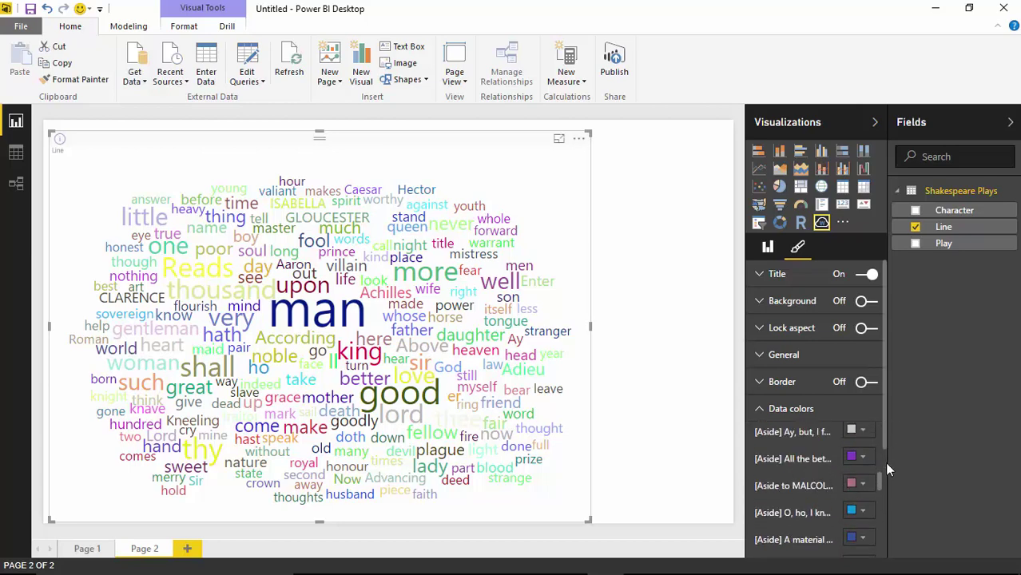
pyautogui.scroll(-8, 881, 471)
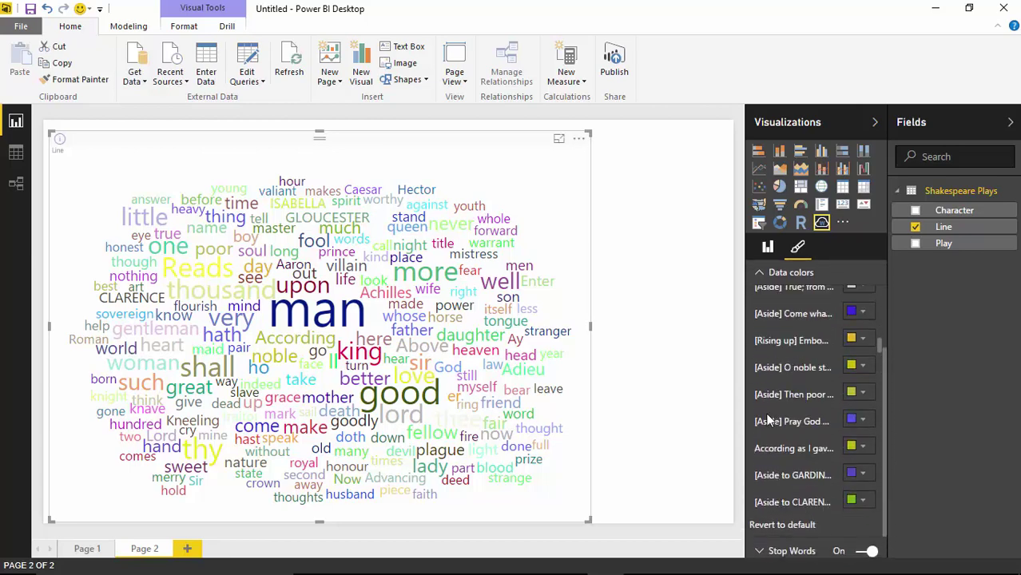
pyautogui.scroll(-3, 772, 418)
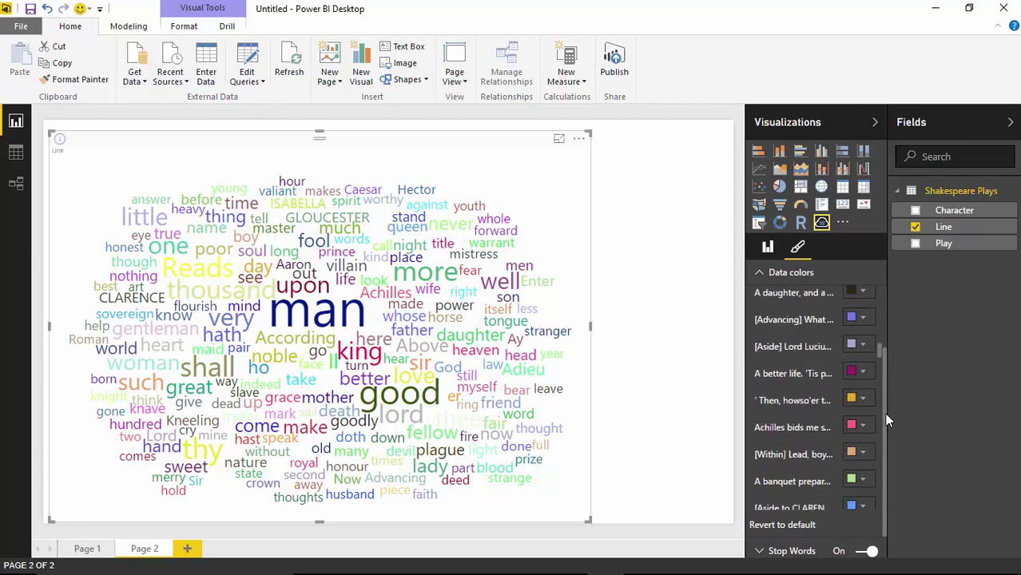
pyautogui.moveTo(884, 413); pyautogui.dragTo(881, 328)
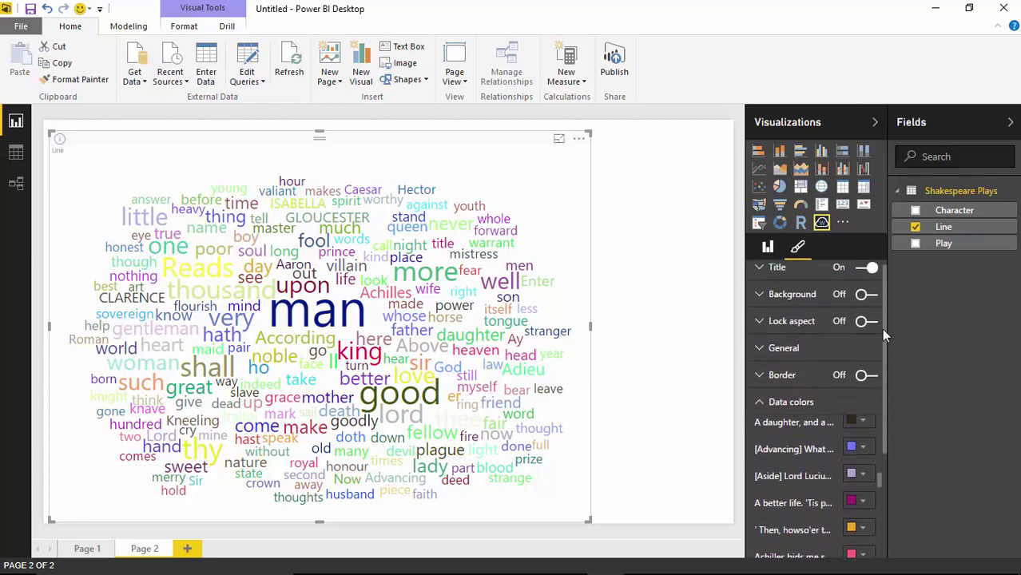
pyautogui.click(766, 408)
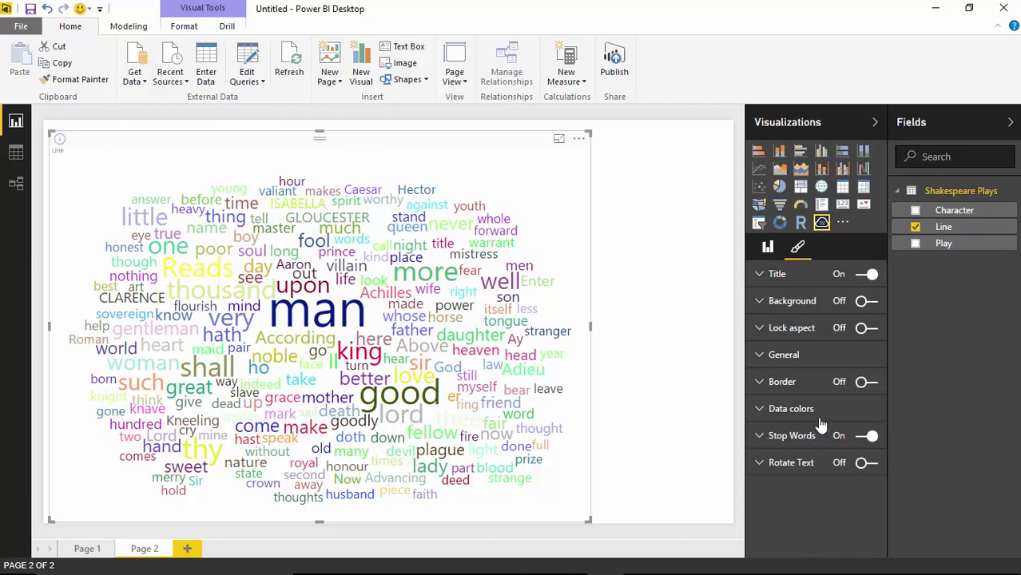
# Step: Try a border around the word cloud
pyautogui.click(859, 382)
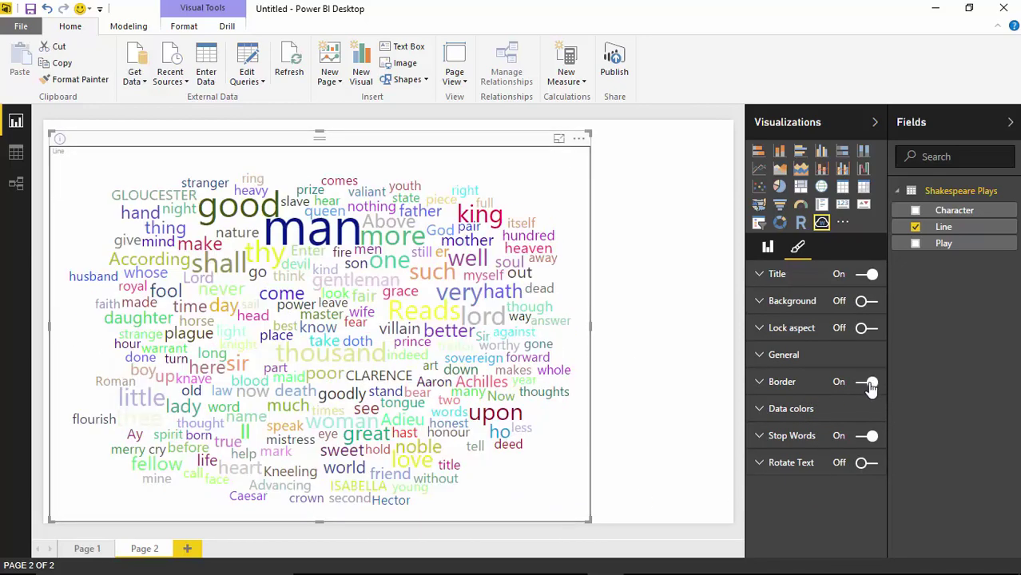
pyautogui.click(870, 385)
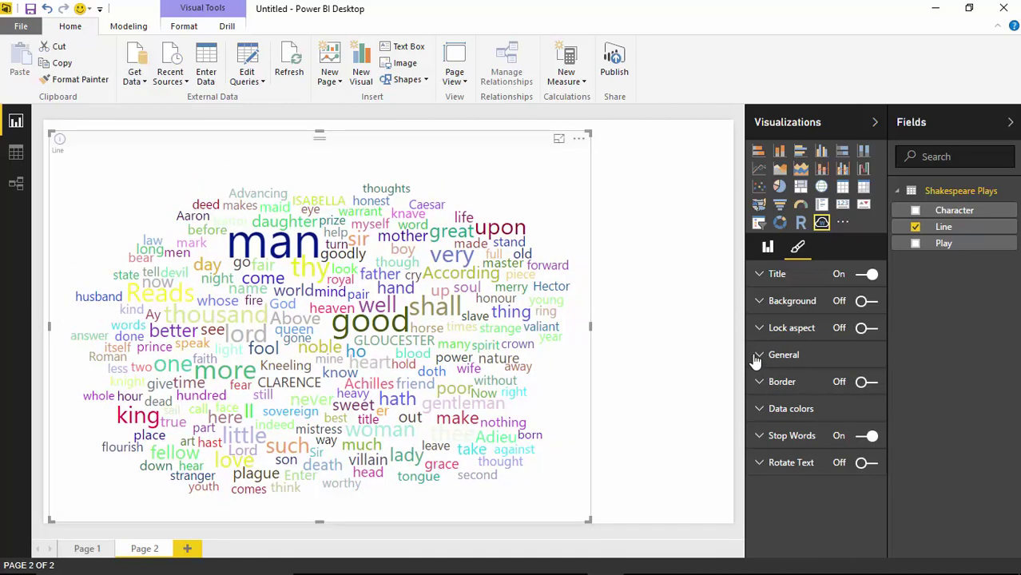
# Step: Set the word cloud's maximum font size to 150 and its minimum font size to 10
pyautogui.click(763, 360)
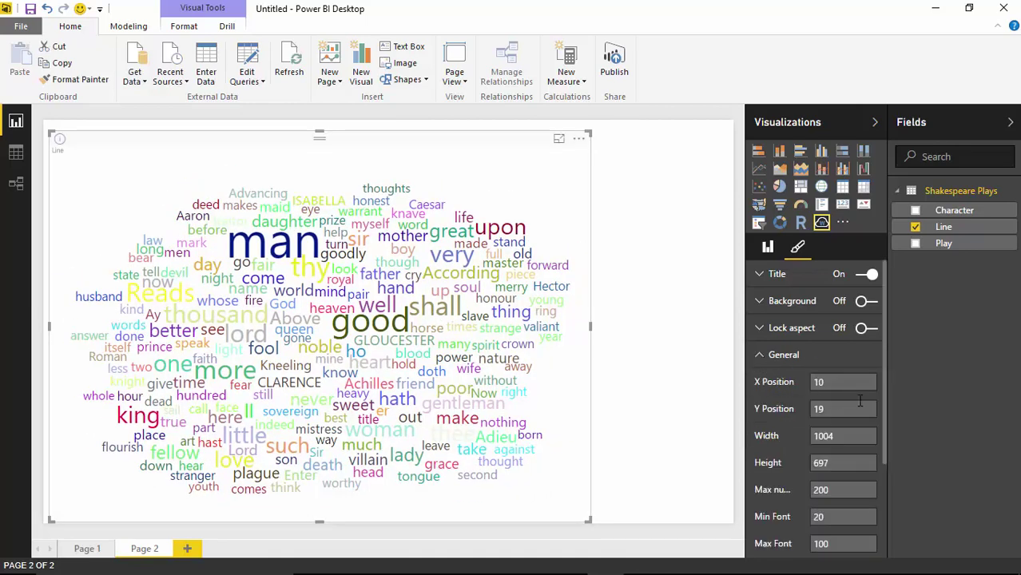
pyautogui.moveTo(883, 378); pyautogui.dragTo(884, 407)
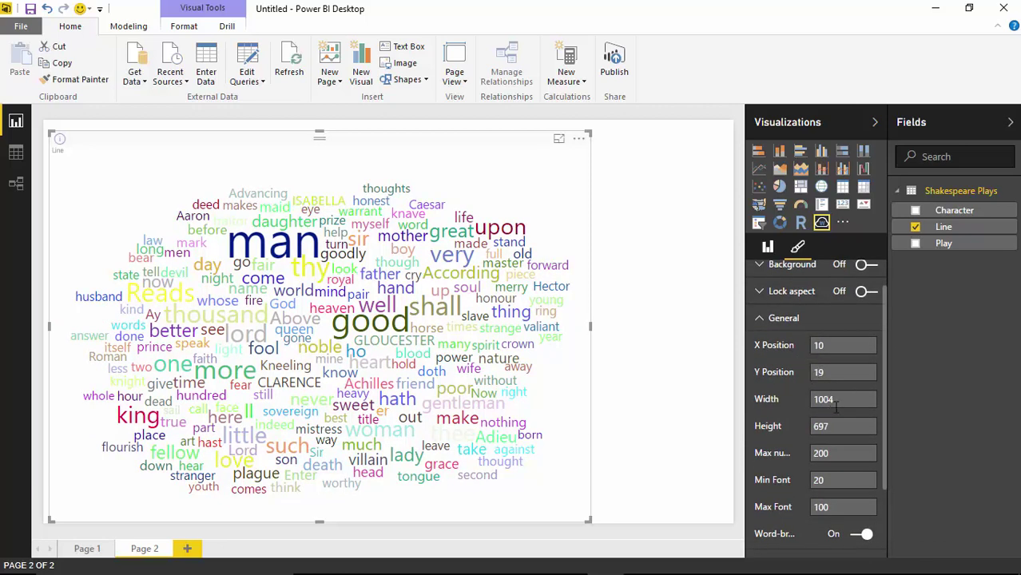
pyautogui.scroll(-2, 884, 427)
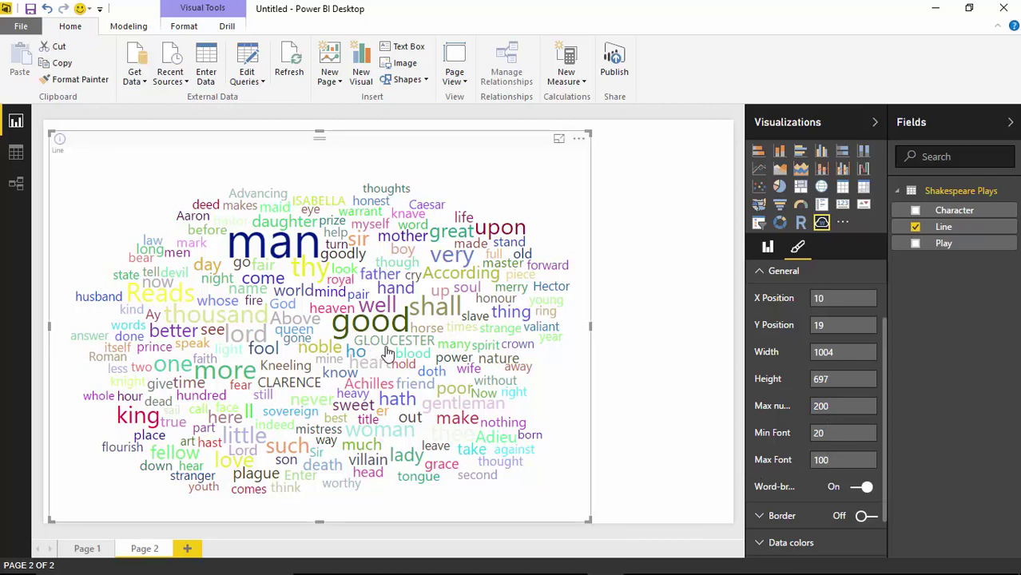
pyautogui.moveTo(840, 461); pyautogui.dragTo(774, 467)
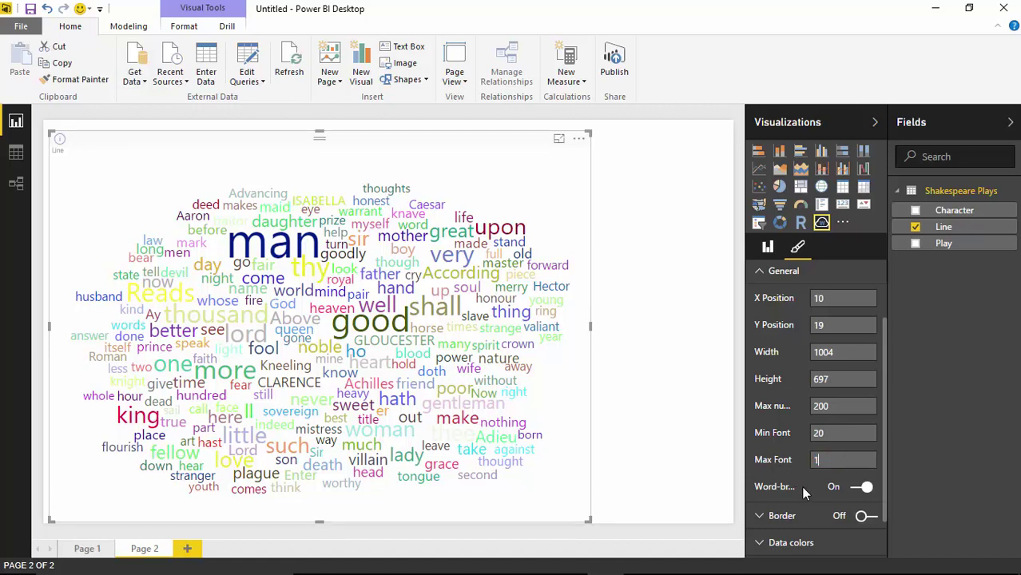
pyautogui.press('Return')
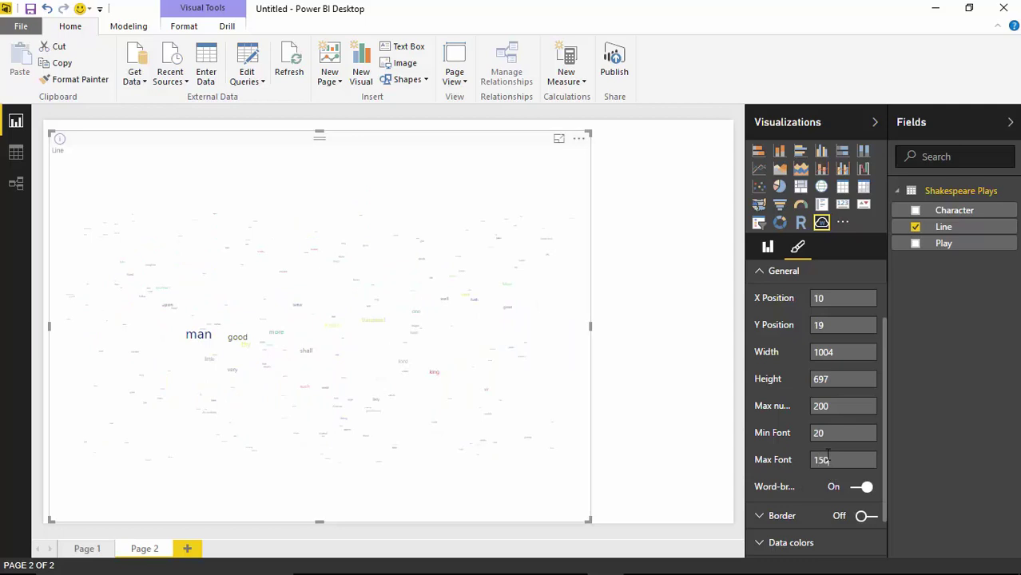
pyautogui.press('Return')
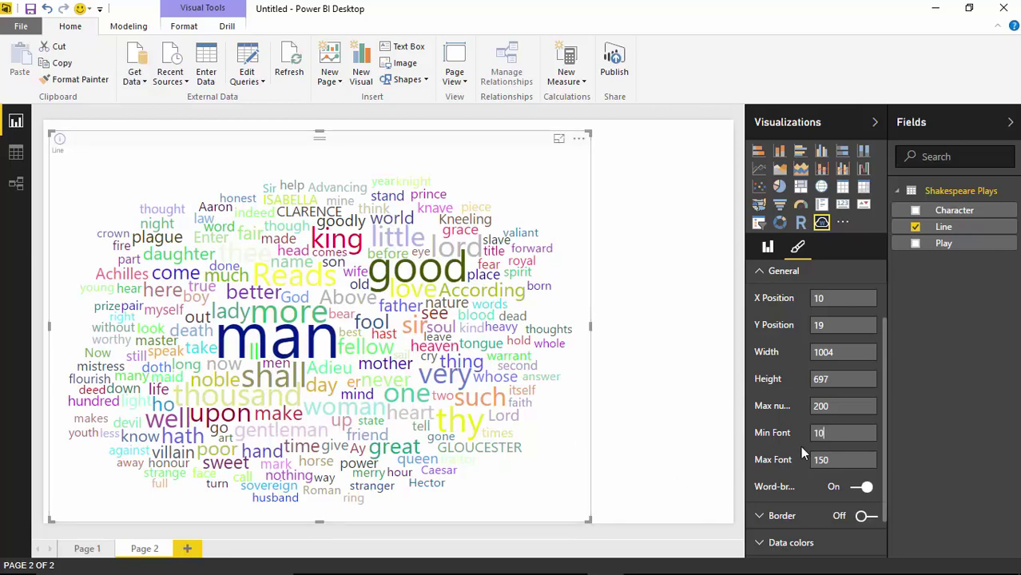
pyautogui.write('10')
pyautogui.press('Return')
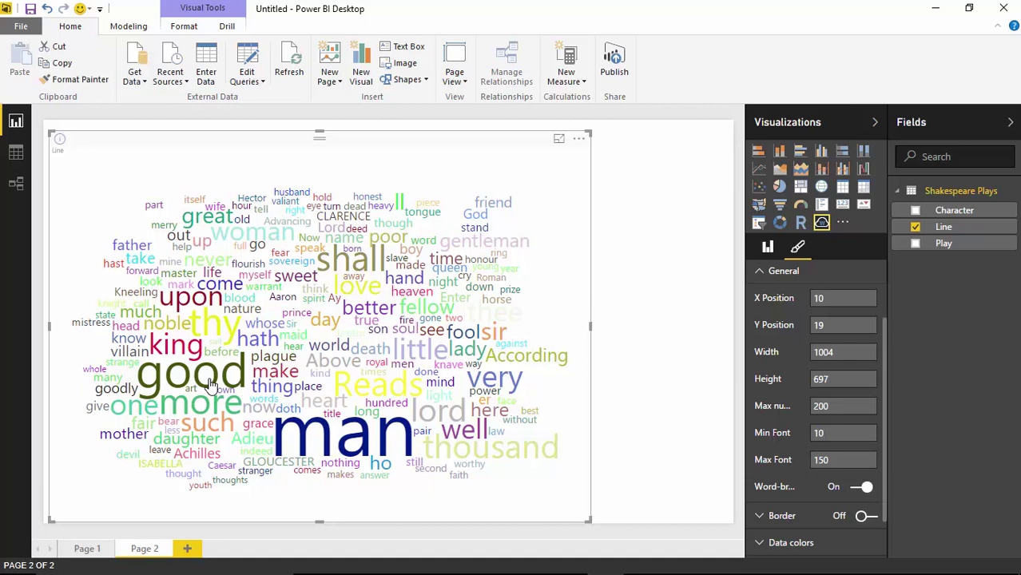
# Step: Add a slicer on the Play field beside the word cloud and stretch it down to the bottom of the page
pyautogui.click(667, 222)
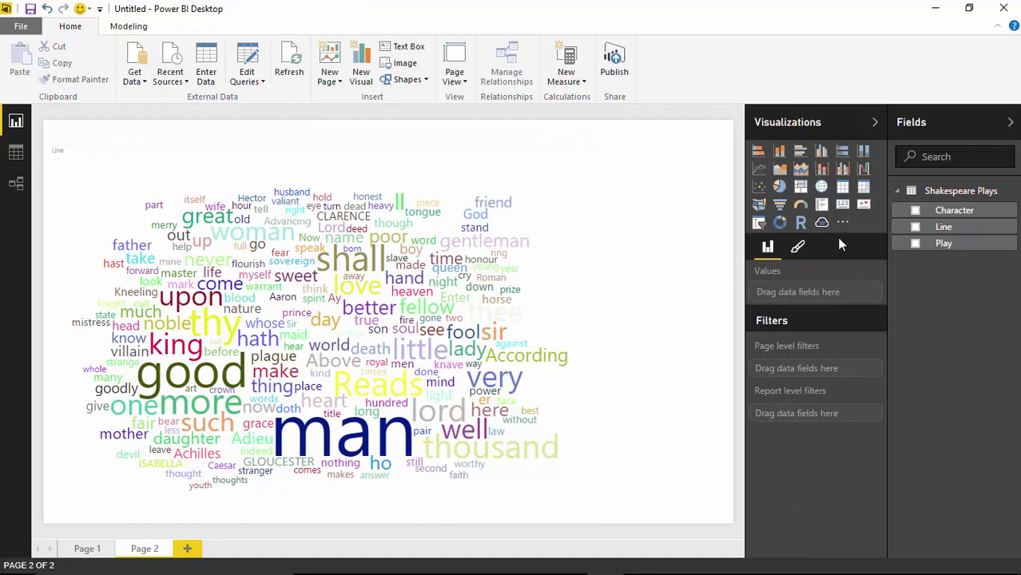
pyautogui.click(758, 222)
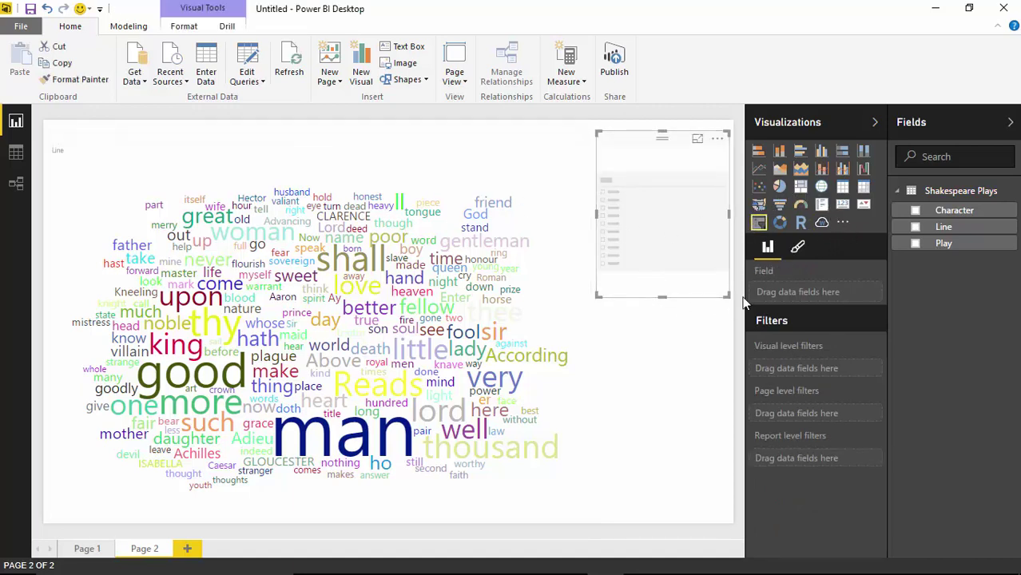
pyautogui.click(915, 243)
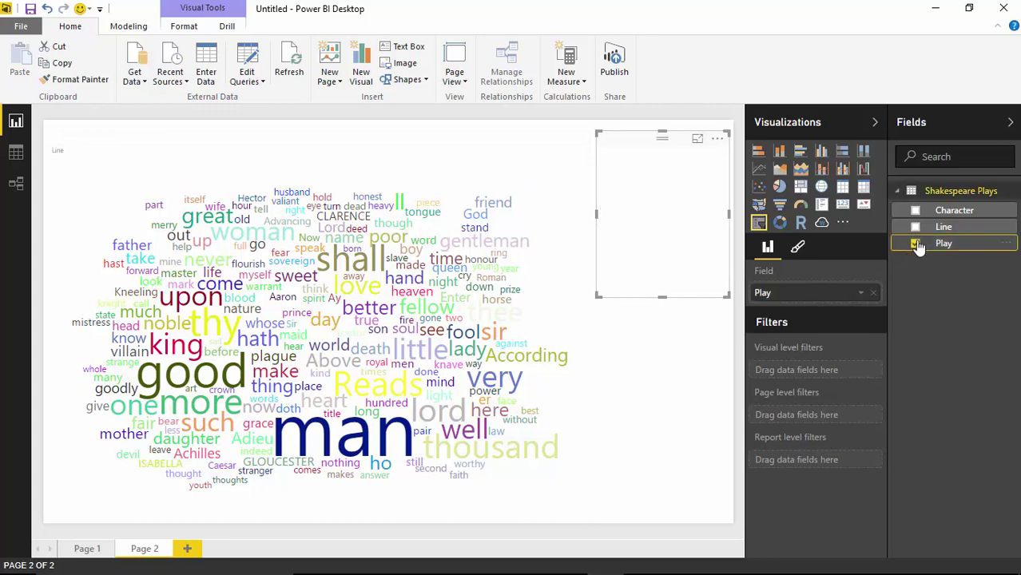
pyautogui.moveTo(662, 296); pyautogui.dragTo(674, 523)
# Step: Enlarge the text size of the slicer's items and widen the slicer toward the word cloud so the play names fit
pyautogui.click(798, 249)
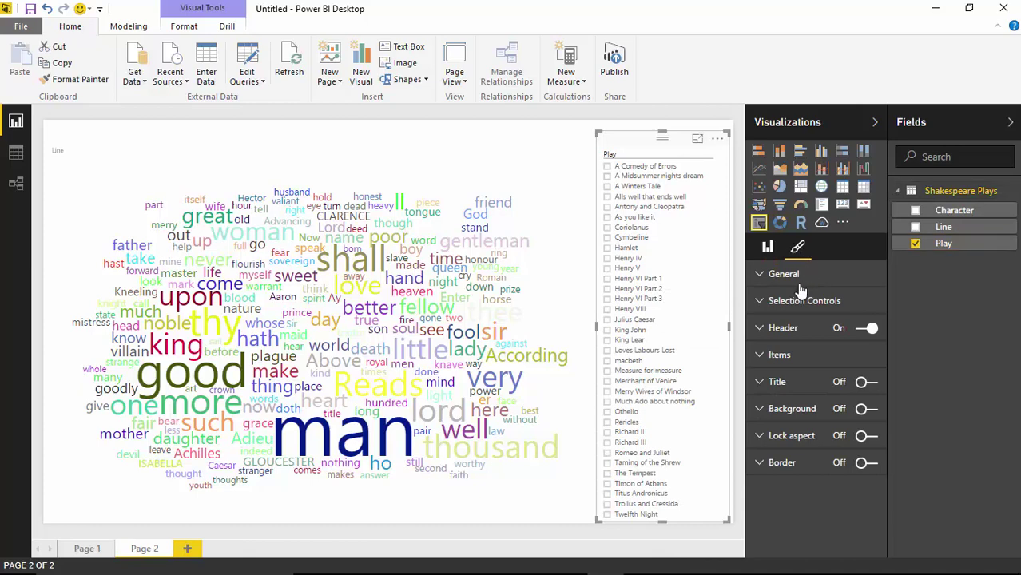
pyautogui.click(762, 355)
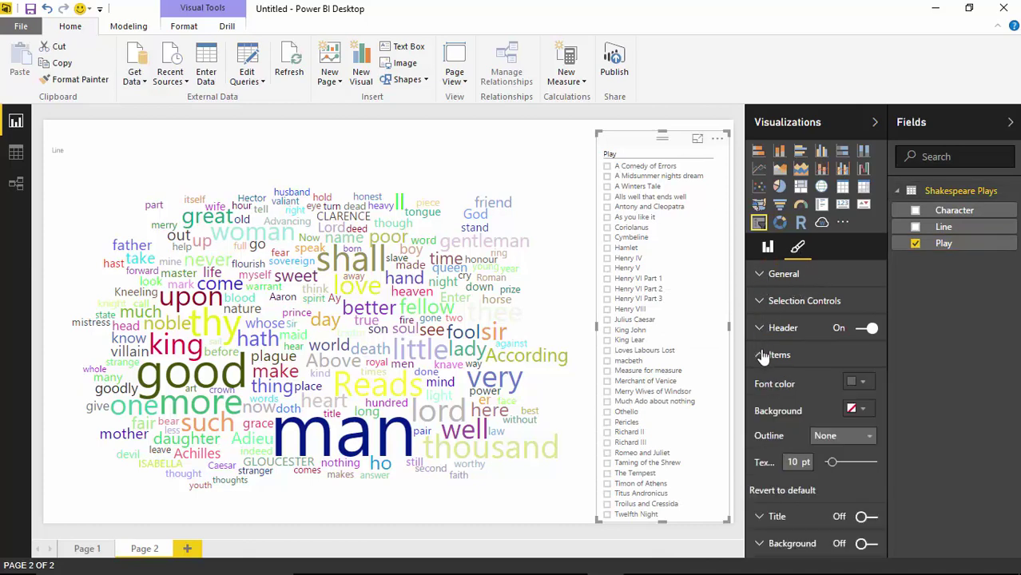
pyautogui.moveTo(834, 470); pyautogui.dragTo(843, 465)
pyautogui.moveTo(597, 331); pyautogui.dragTo(571, 329)
# Step: Filter the word cloud by Hamlet and by Julius Caesar to compare their words, and clear the play selection
pyautogui.click(589, 327)
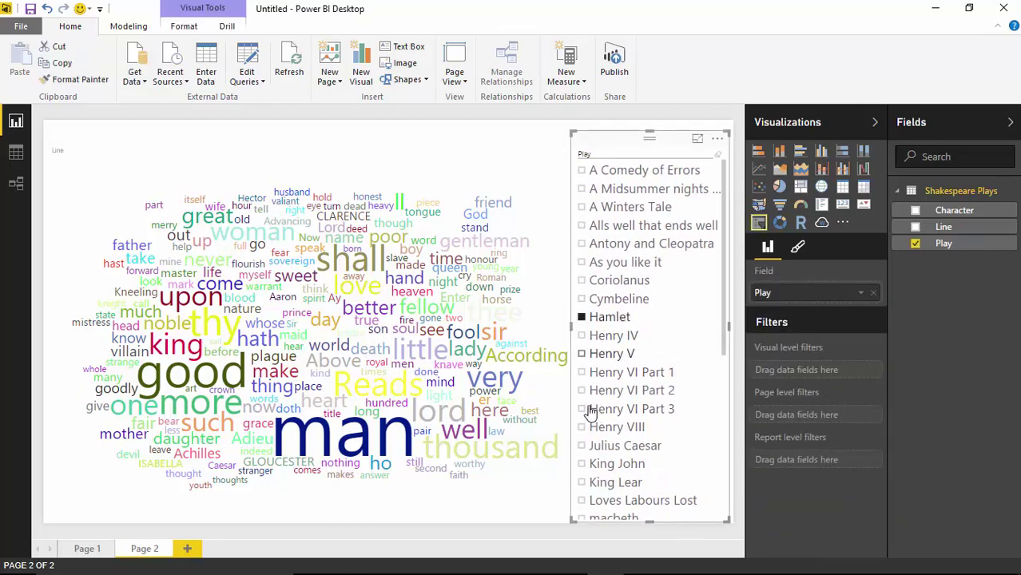
pyautogui.click(615, 321)
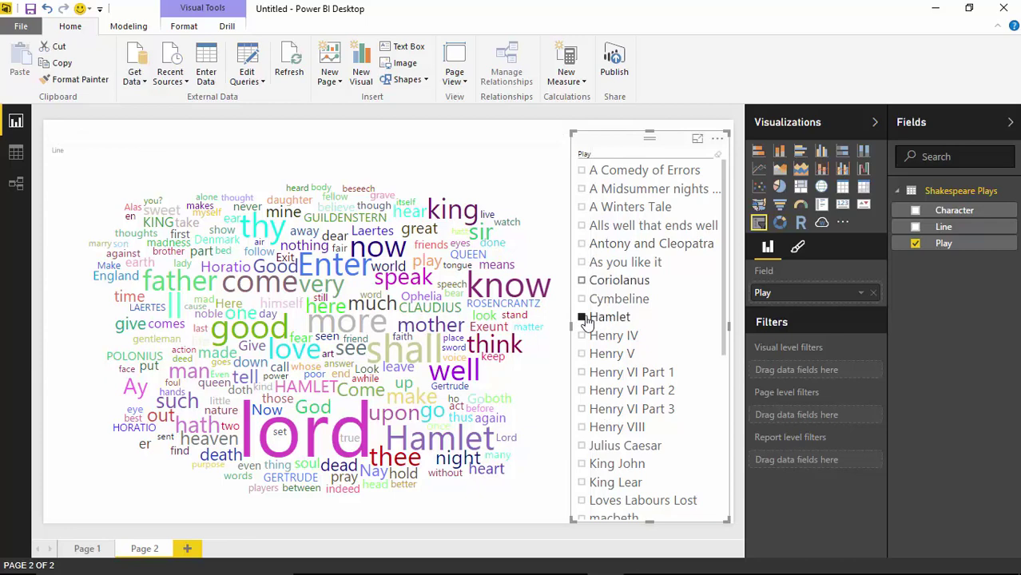
pyautogui.click(581, 447)
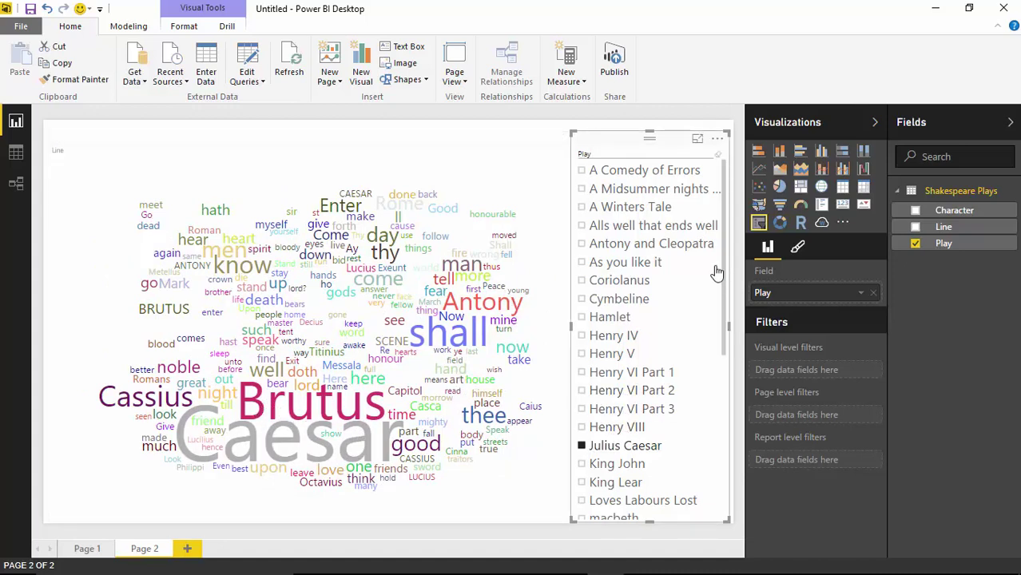
pyautogui.click(582, 447)
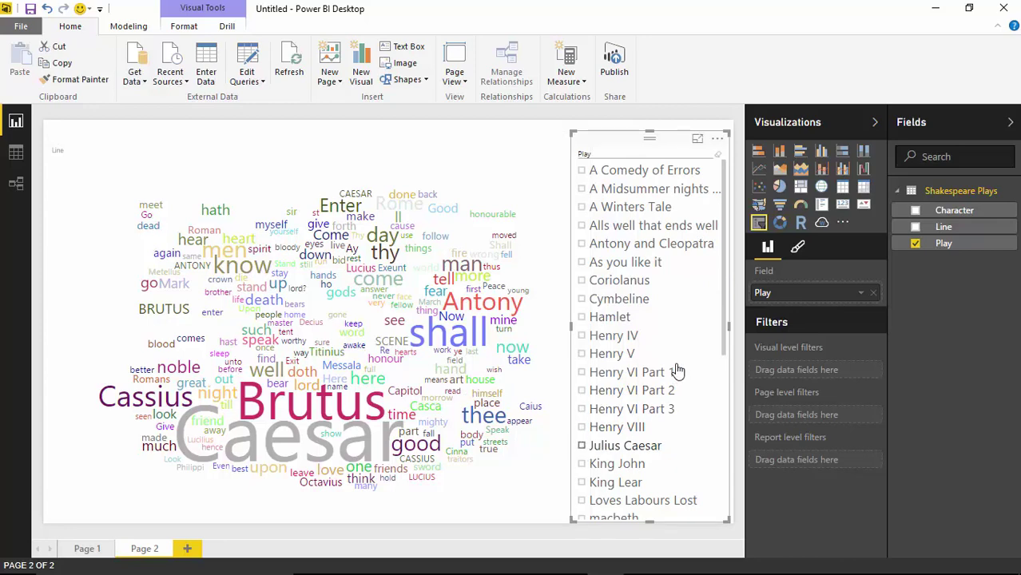